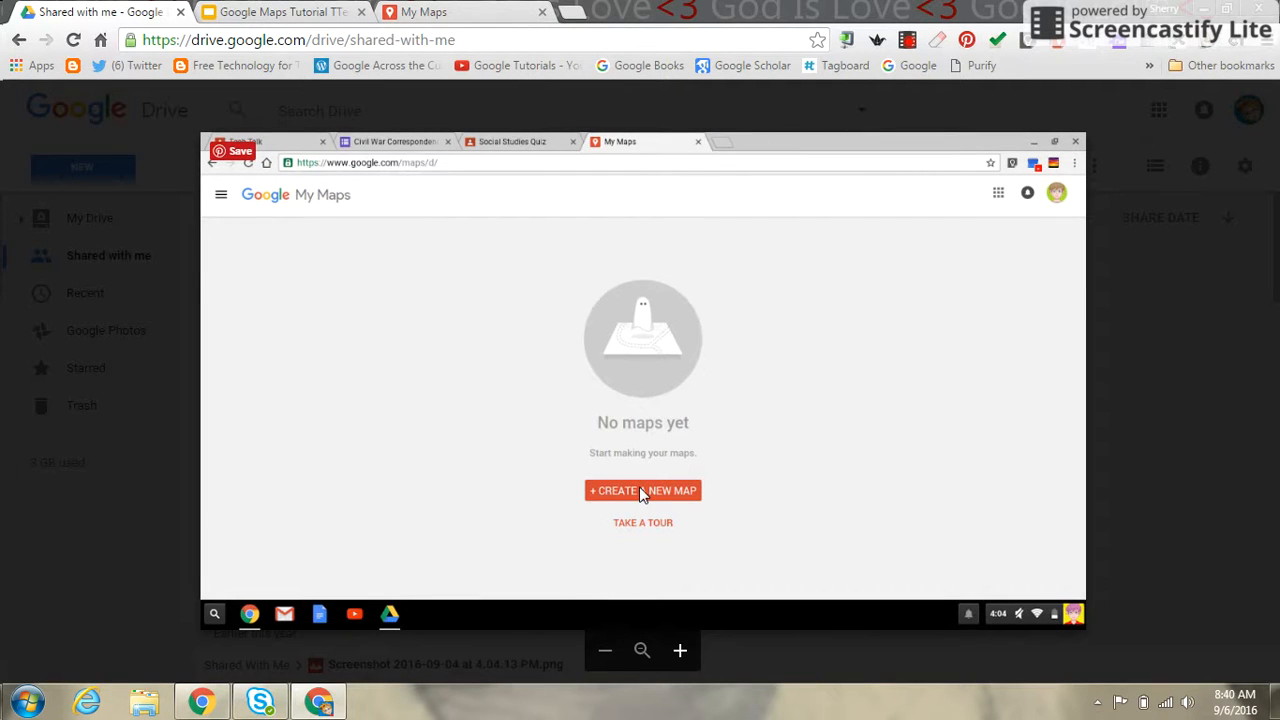
Step: Create a new map in Google My Maps and title it "Texas Ecosystems"
{"action": "left_click", "coordinate": [424, 14]}
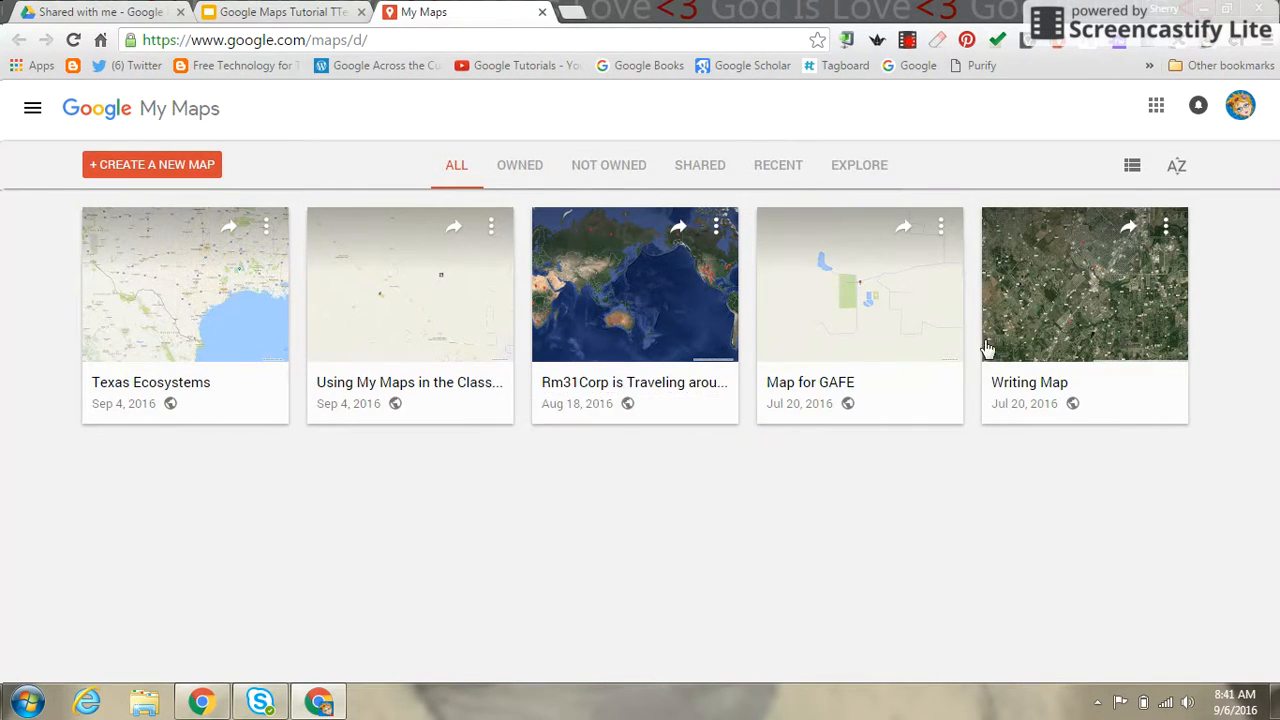
{"action": "left_click", "coordinate": [152, 164]}
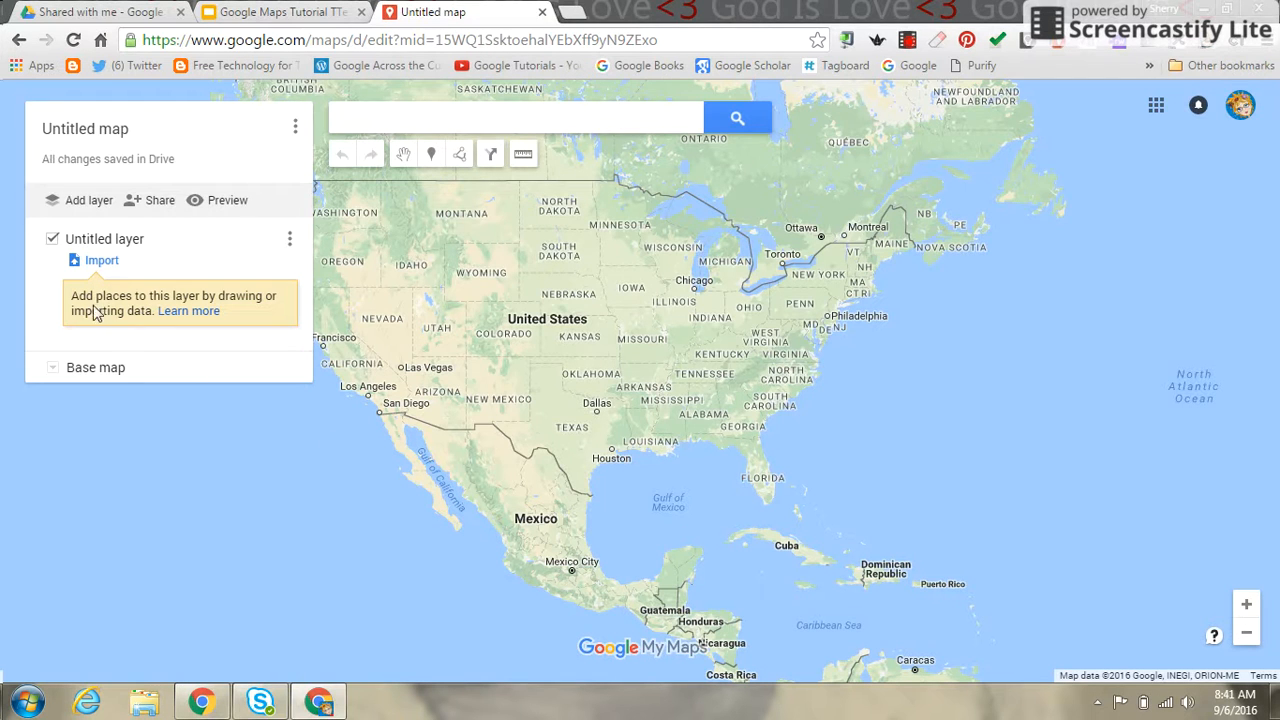
{"action": "left_click", "coordinate": [67, 136]}
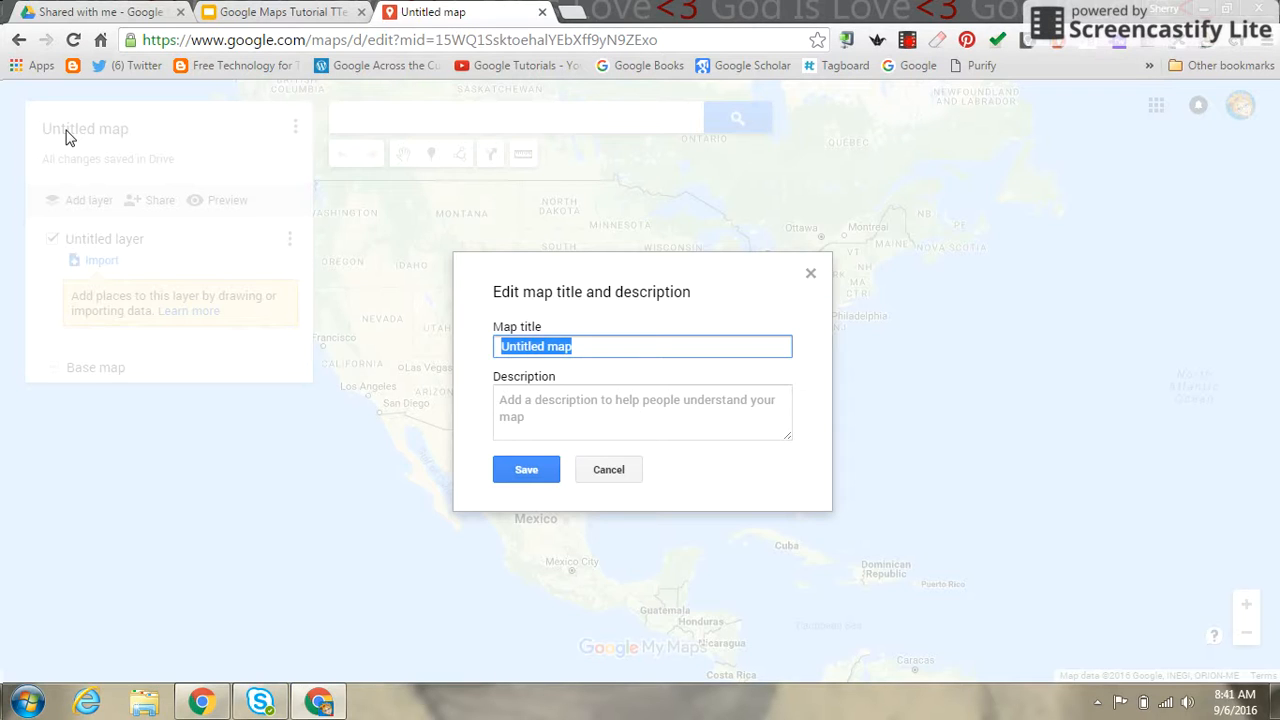
{"action": "type", "text": "Tex"}
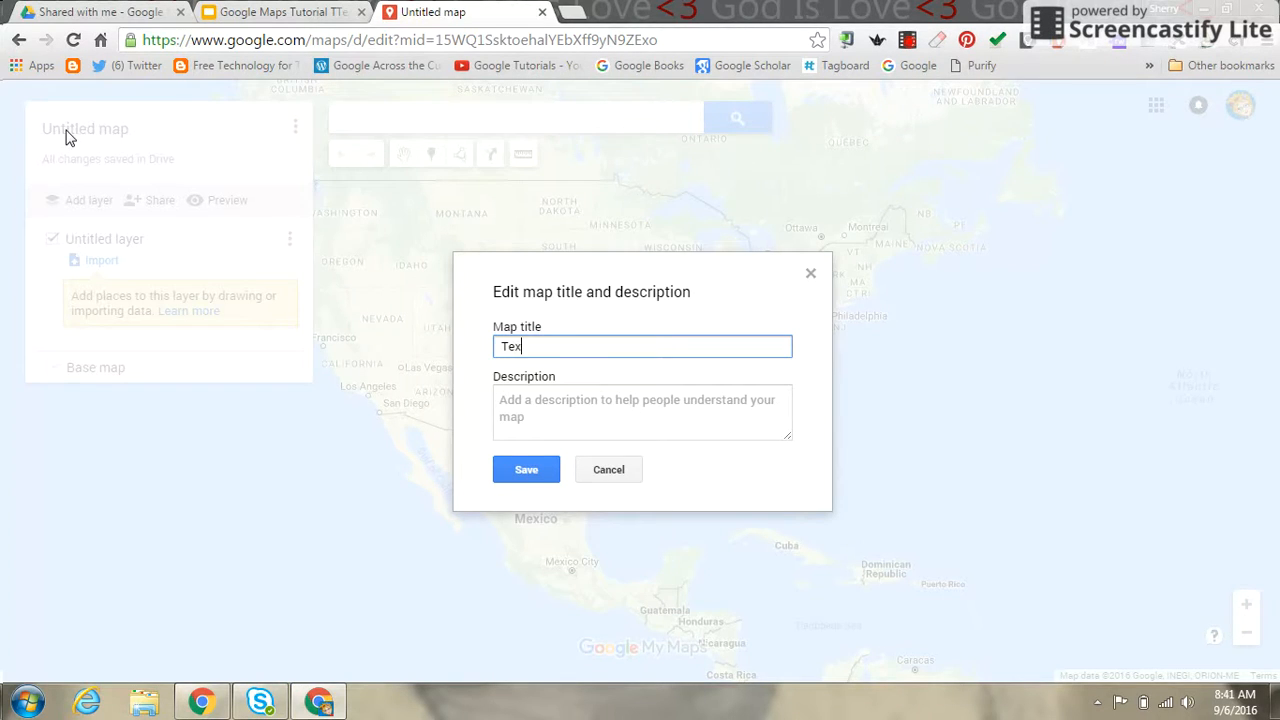
{"action": "type", "text": "as Ecosystems"}
{"action": "left_click", "coordinate": [528, 474]}
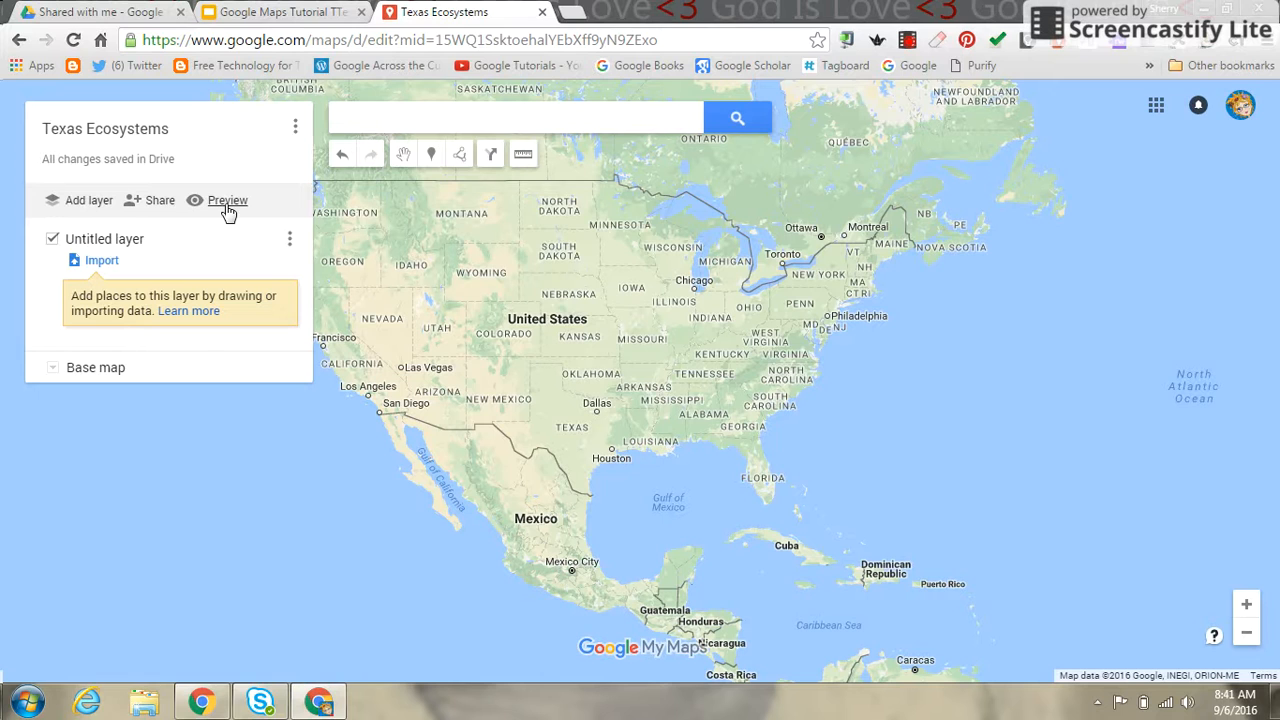
Step: Rename the untitled layer as "Ecosystems"
{"action": "left_click", "coordinate": [103, 241]}
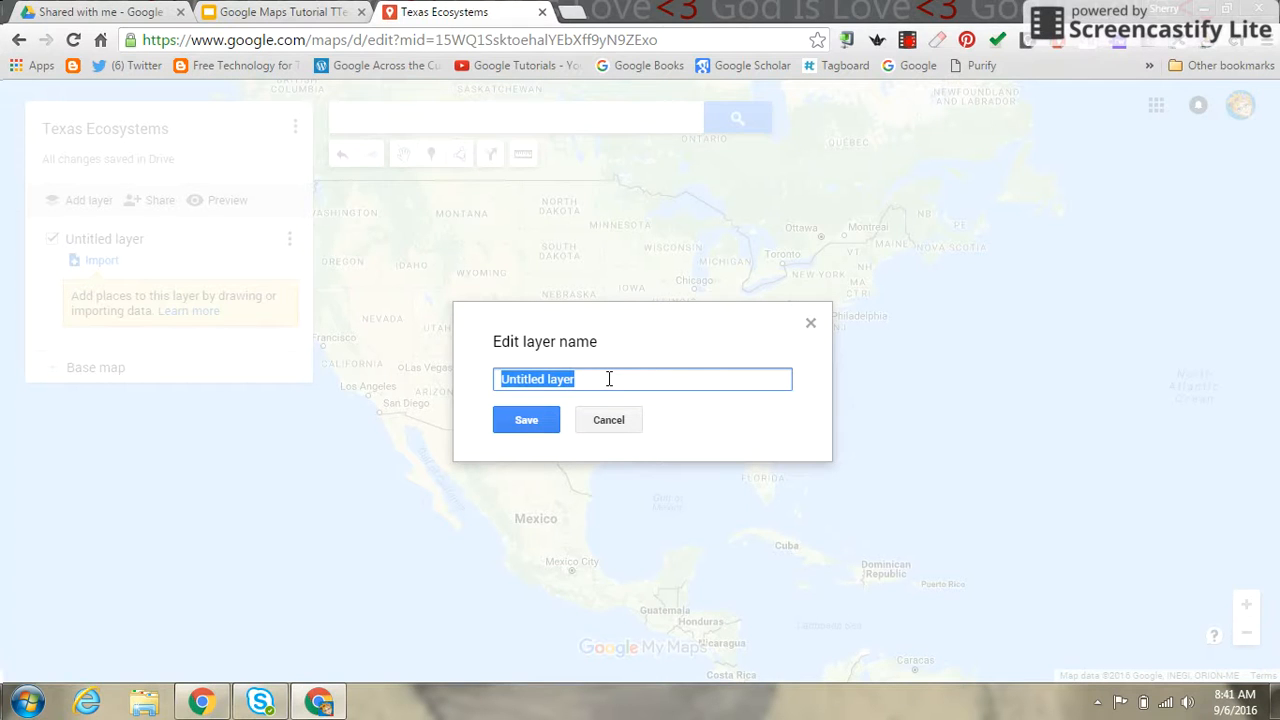
{"action": "type", "text": "Ec"}
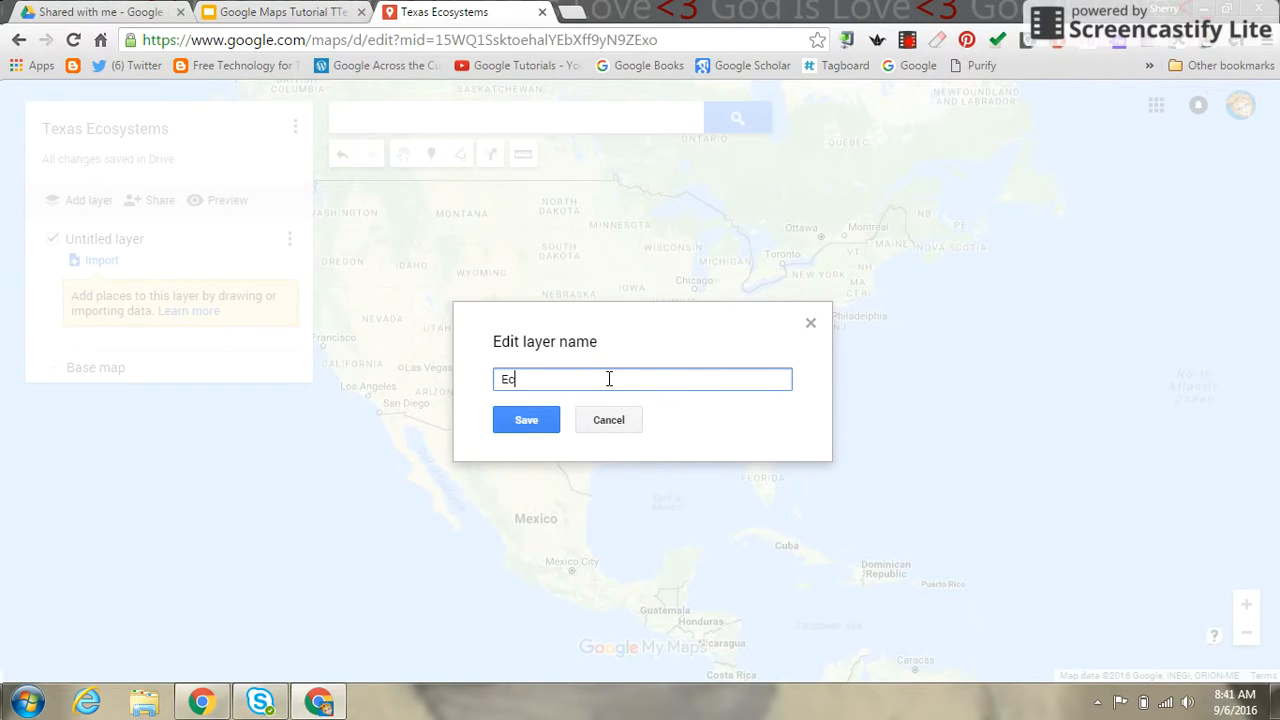
{"action": "type", "text": "ys"}
{"action": "type", "text": "os"}
{"action": "type", "text": "ystems"}
{"action": "left_click", "coordinate": [526, 422]}
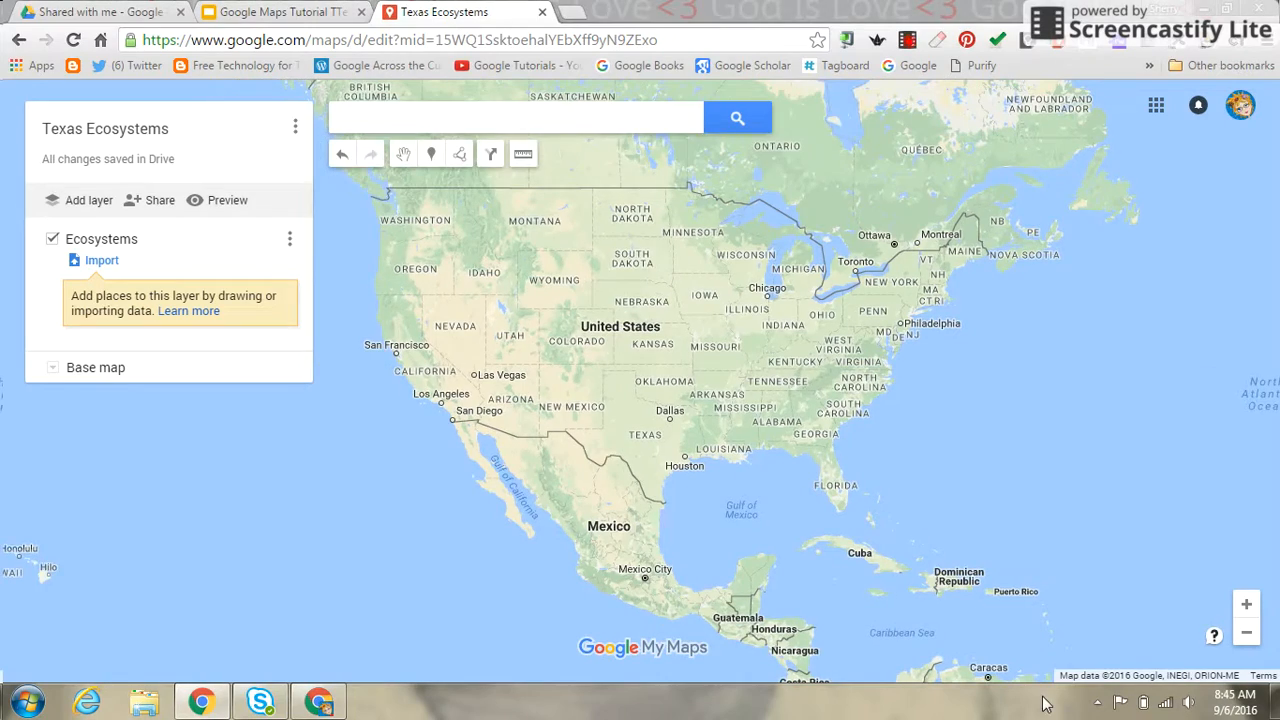
Step: Place a marker at Big Bend on the Texas–Mexico border, titled "Big Bend" with the description "Big Bend has a dry climate."
{"action": "left_click", "coordinate": [1246, 604]}
{"action": "left_click", "coordinate": [1246, 606]}
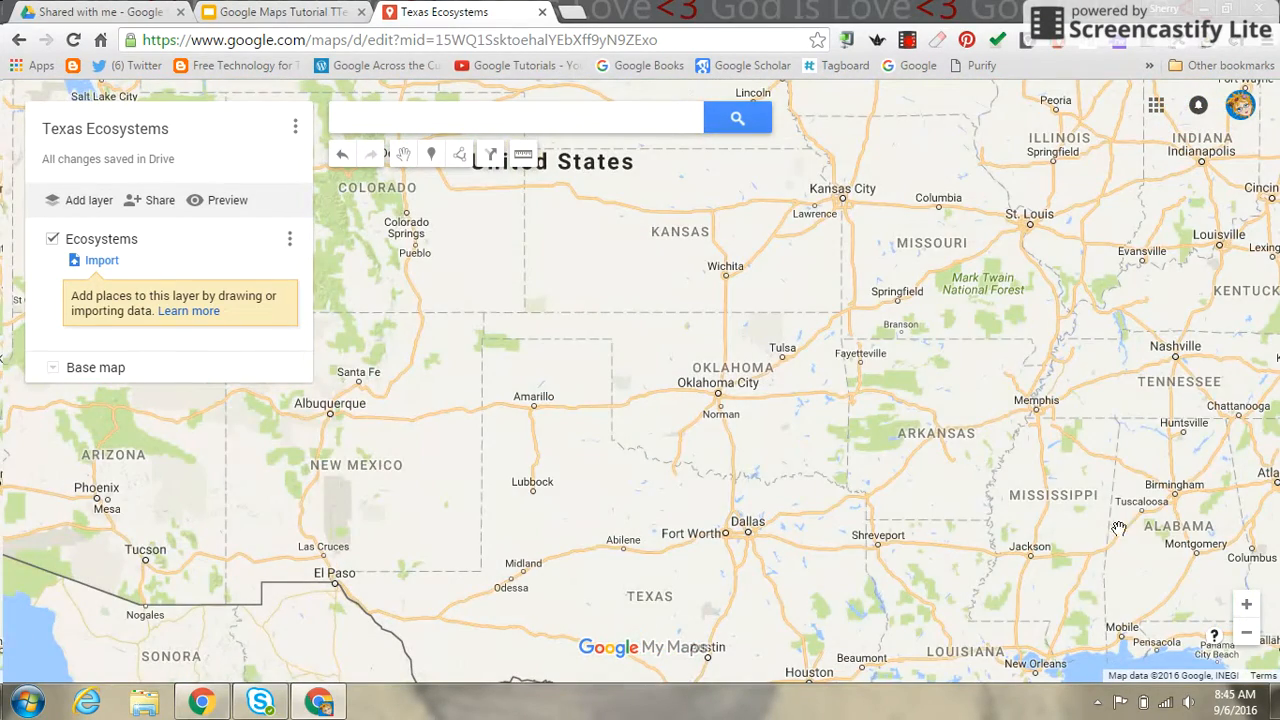
{"action": "left_click_drag", "start_coordinate": [1035, 550], "coordinate": [1052, 362]}
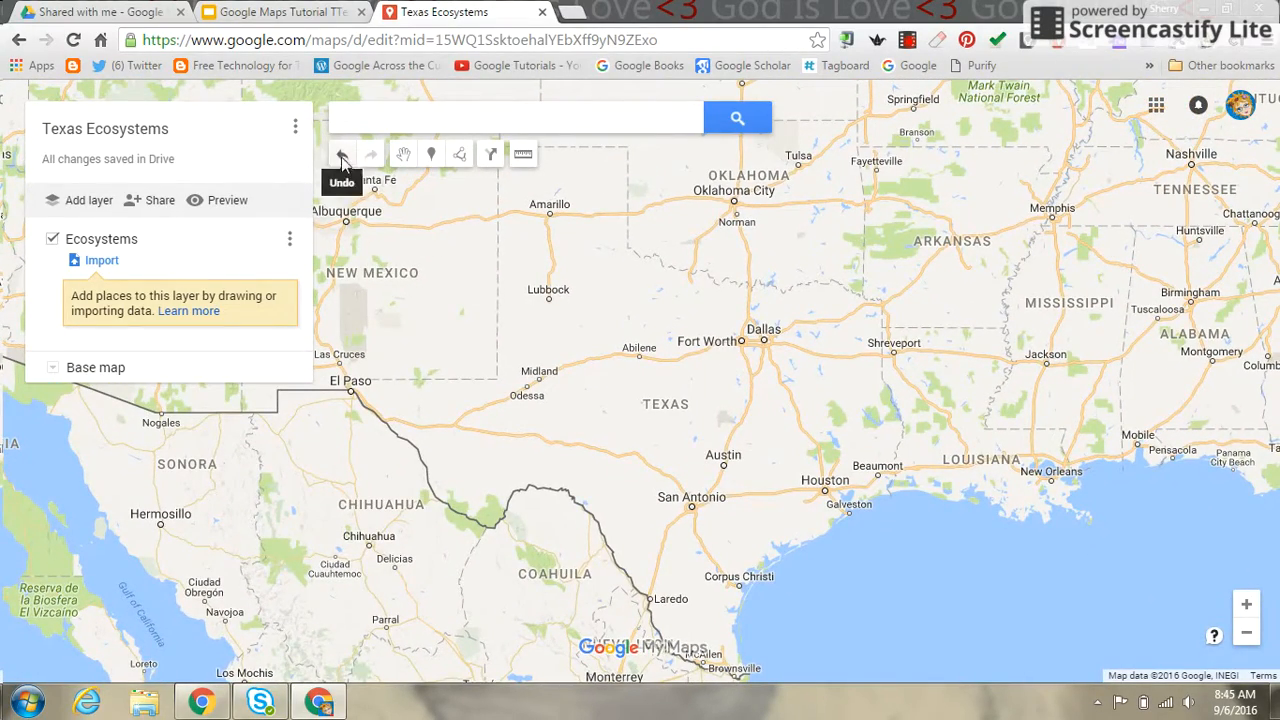
{"action": "left_click", "coordinate": [430, 160]}
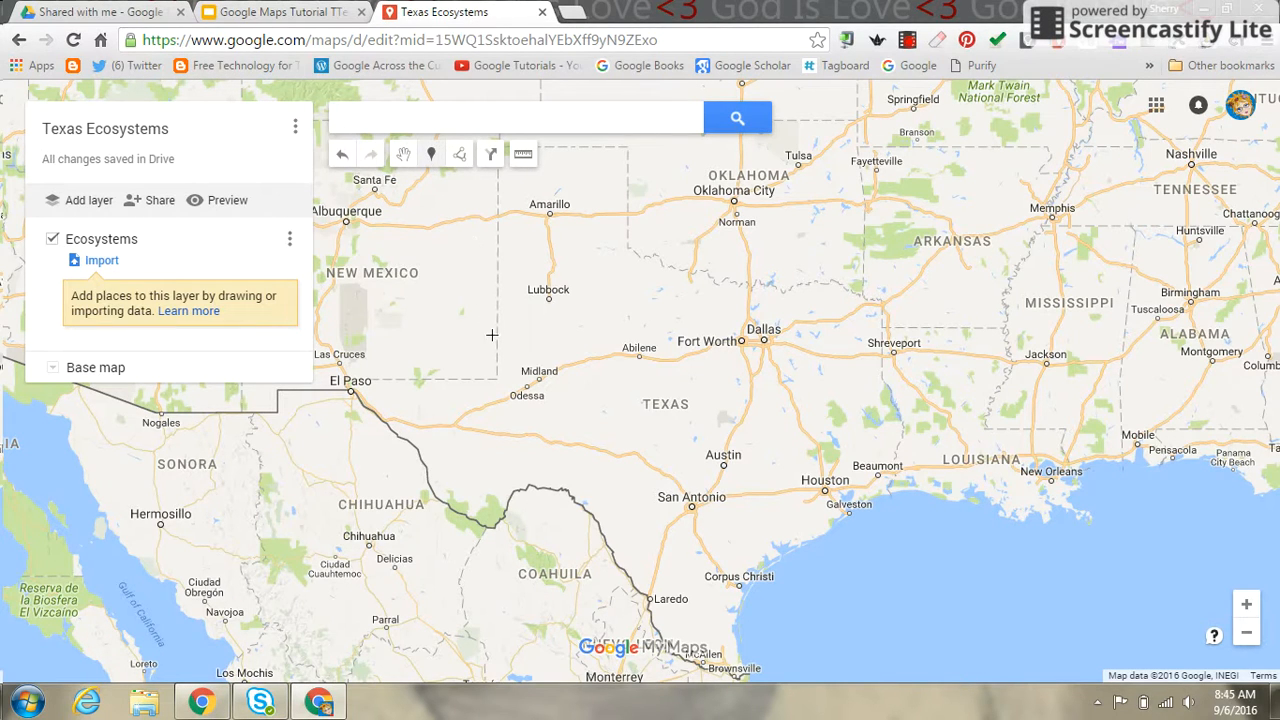
{"action": "left_click", "coordinate": [487, 516]}
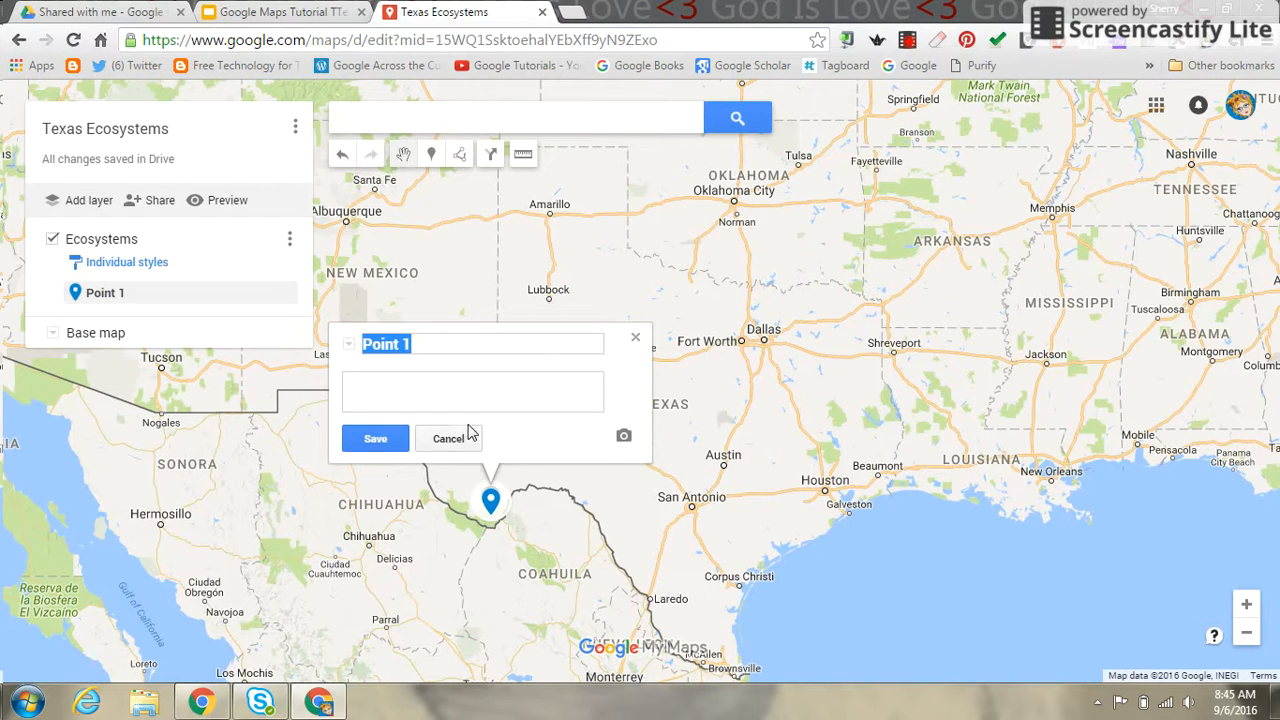
{"action": "type", "text": "B"}
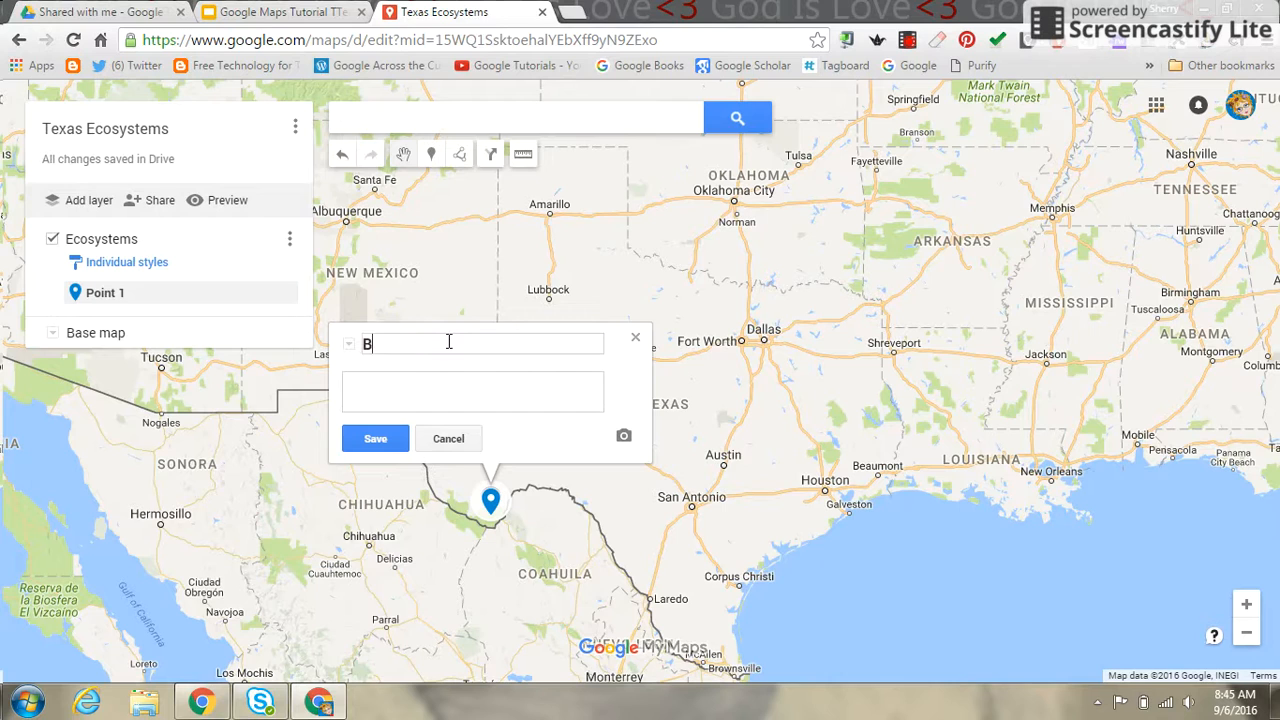
{"action": "type", "text": "ig Bend"}
{"action": "left_click", "coordinate": [435, 385]}
{"action": "type", "text": "Big Bend "}
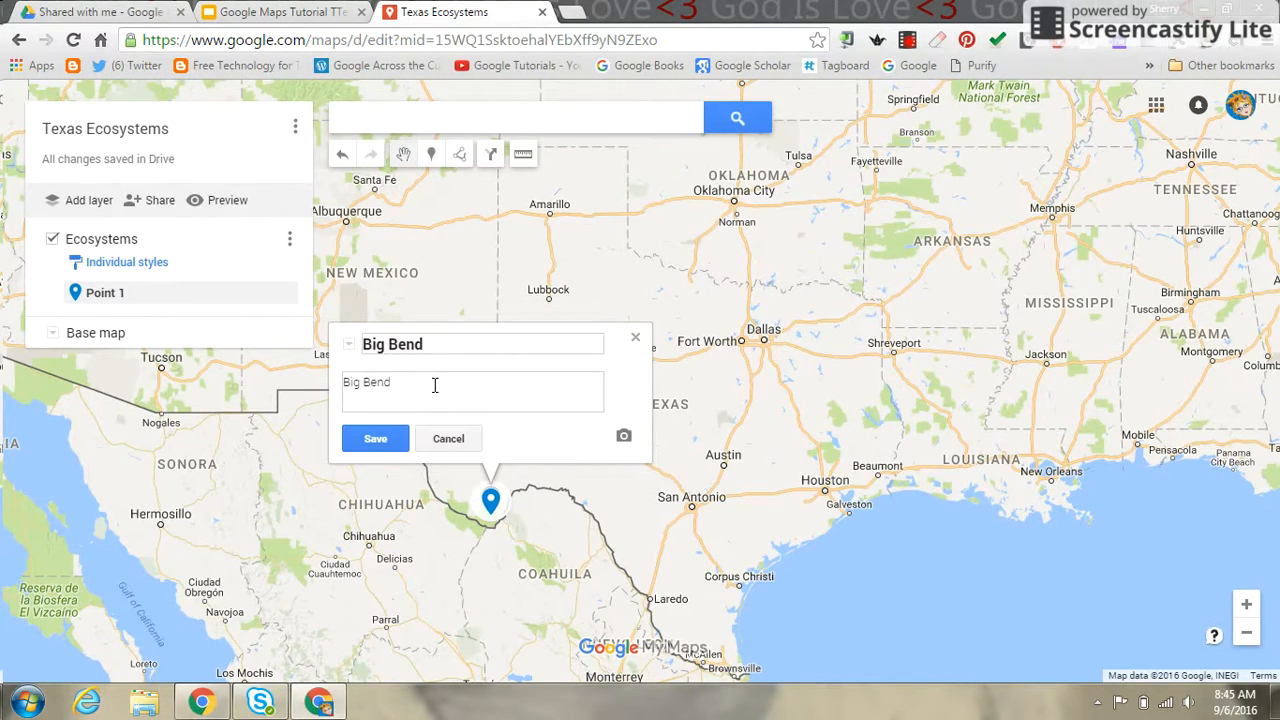
{"action": "type", "text": "has a dry climate."}
Step: Open the marker's image chooser, then search the Photos For Class website for "wildlife big bend" in a separate tab
{"action": "left_click", "coordinate": [623, 440]}
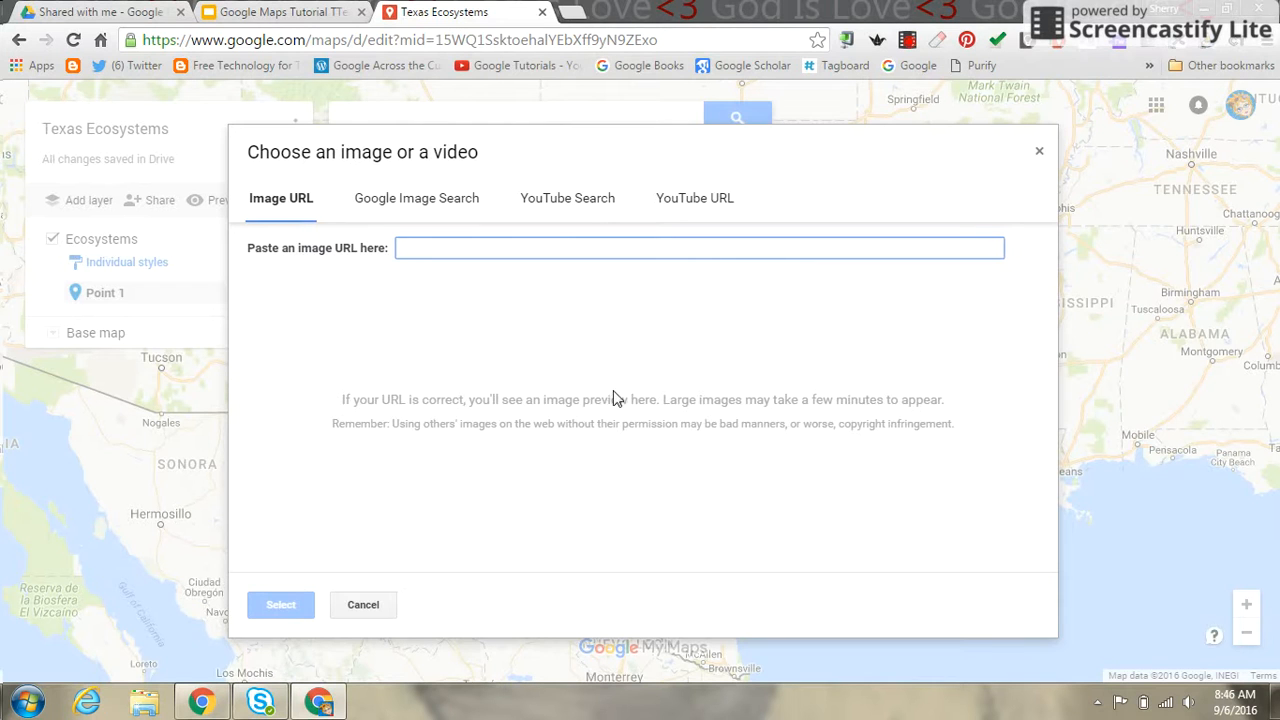
{"action": "left_click", "coordinate": [568, 14]}
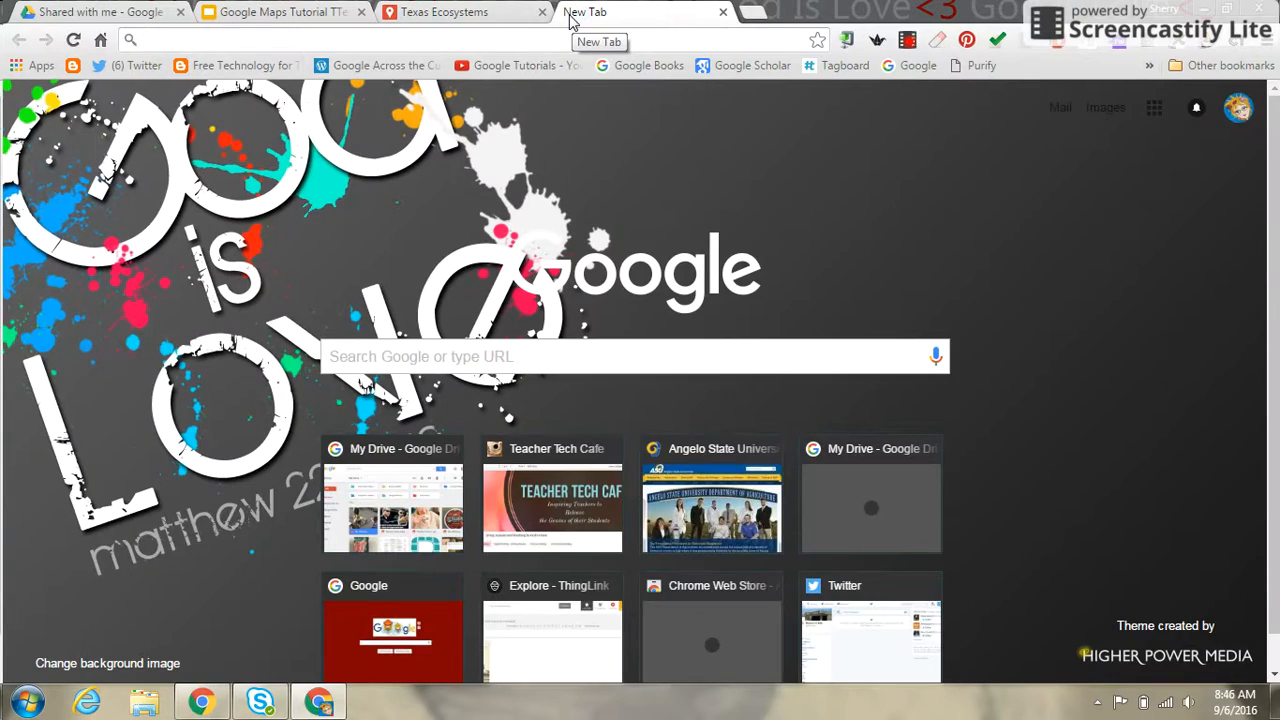
{"action": "type", "text": "photos"}
{"action": "key", "text": "Return"}
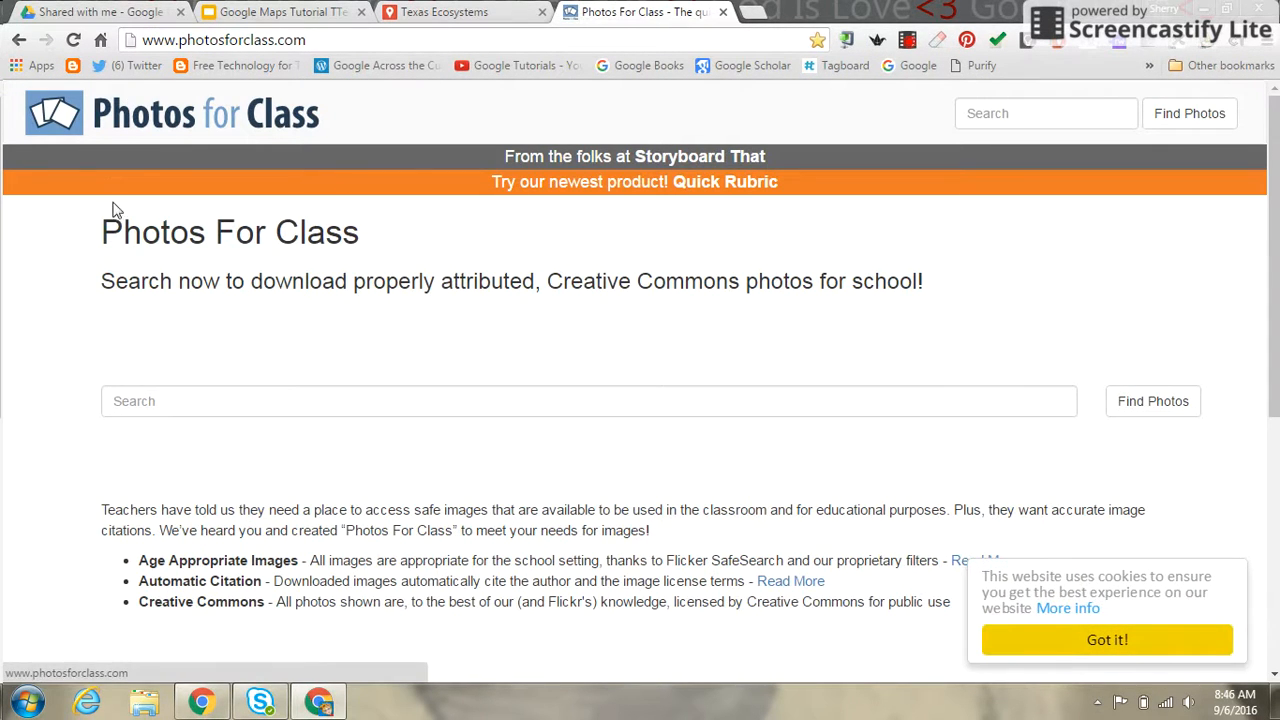
{"action": "left_click", "coordinate": [194, 403]}
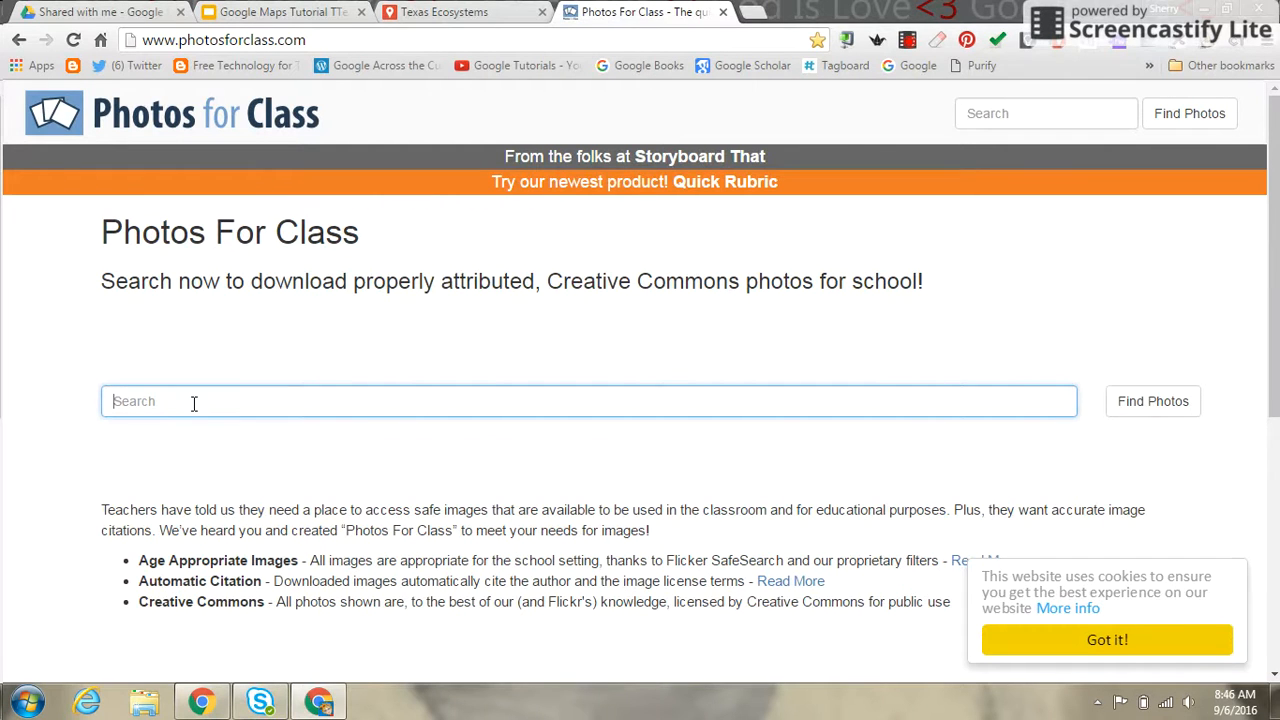
{"action": "type", "text": "wildlife big bend"}
{"action": "key", "text": "Return"}
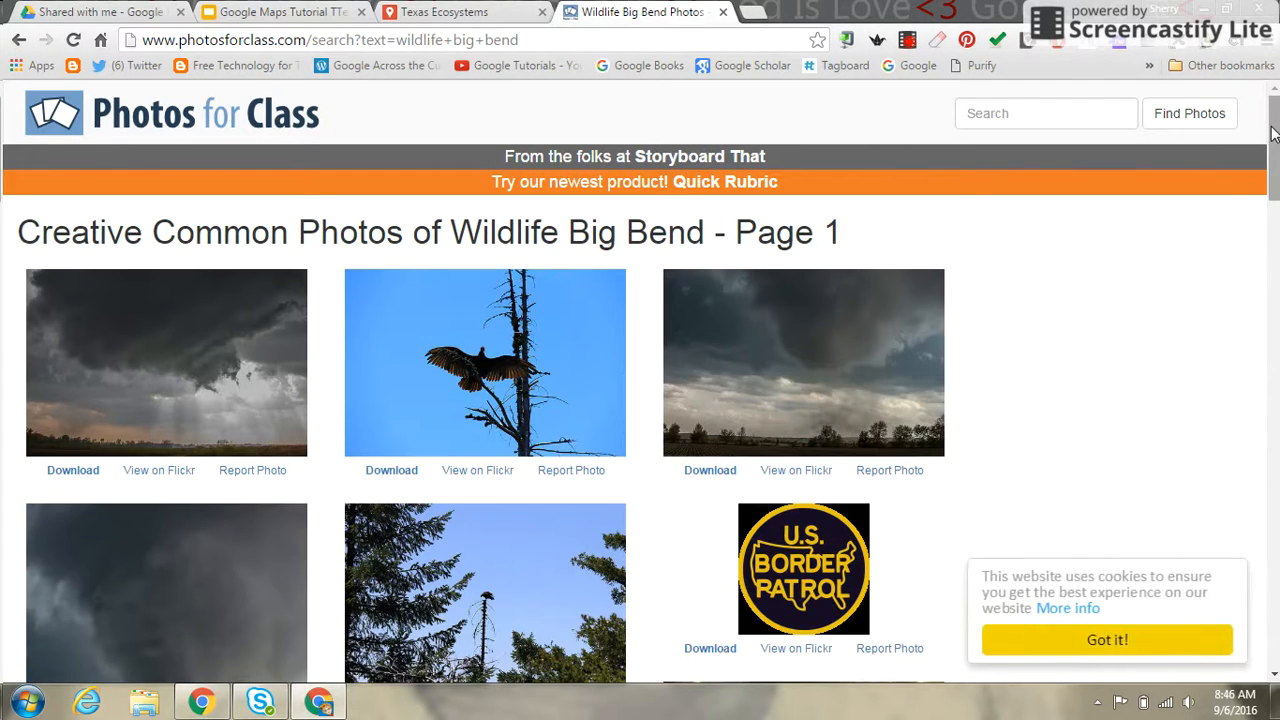
Step: Open the javelina photo from the search results in a new window and copy its web address
{"action": "left_click_drag", "start_coordinate": [1271, 133], "coordinate": [1222, 413]}
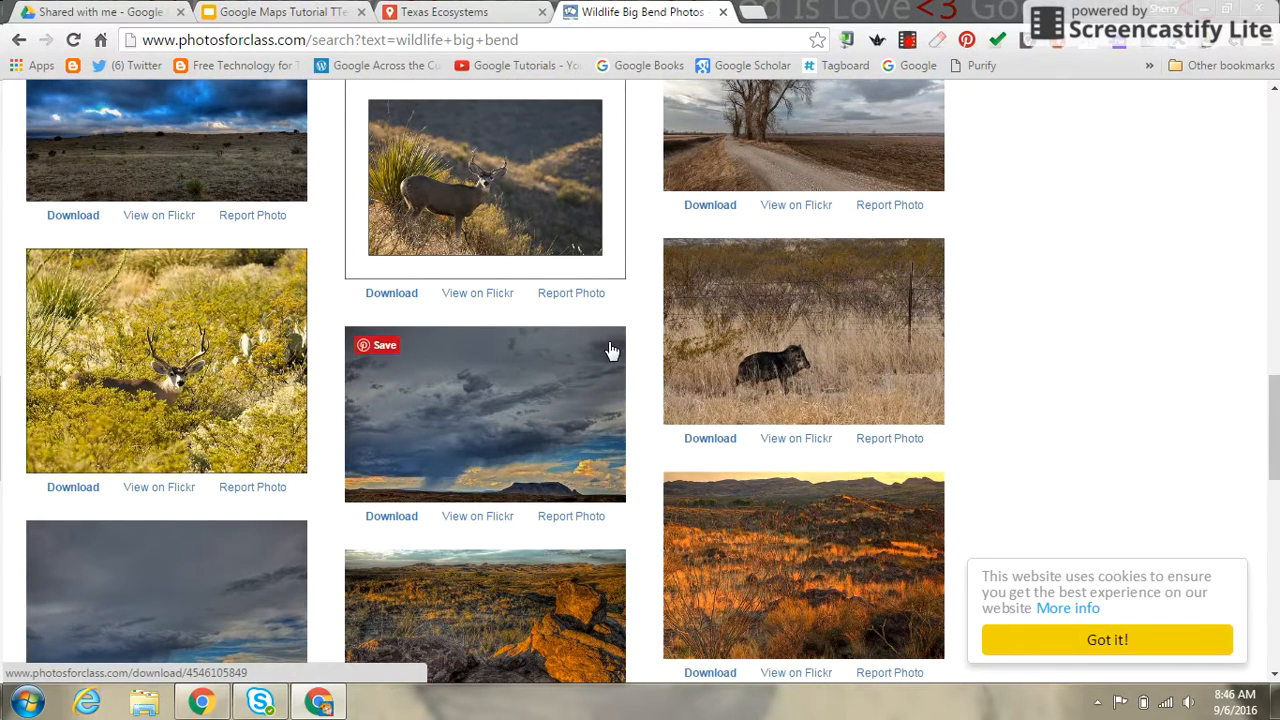
{"action": "right_click", "coordinate": [773, 325]}
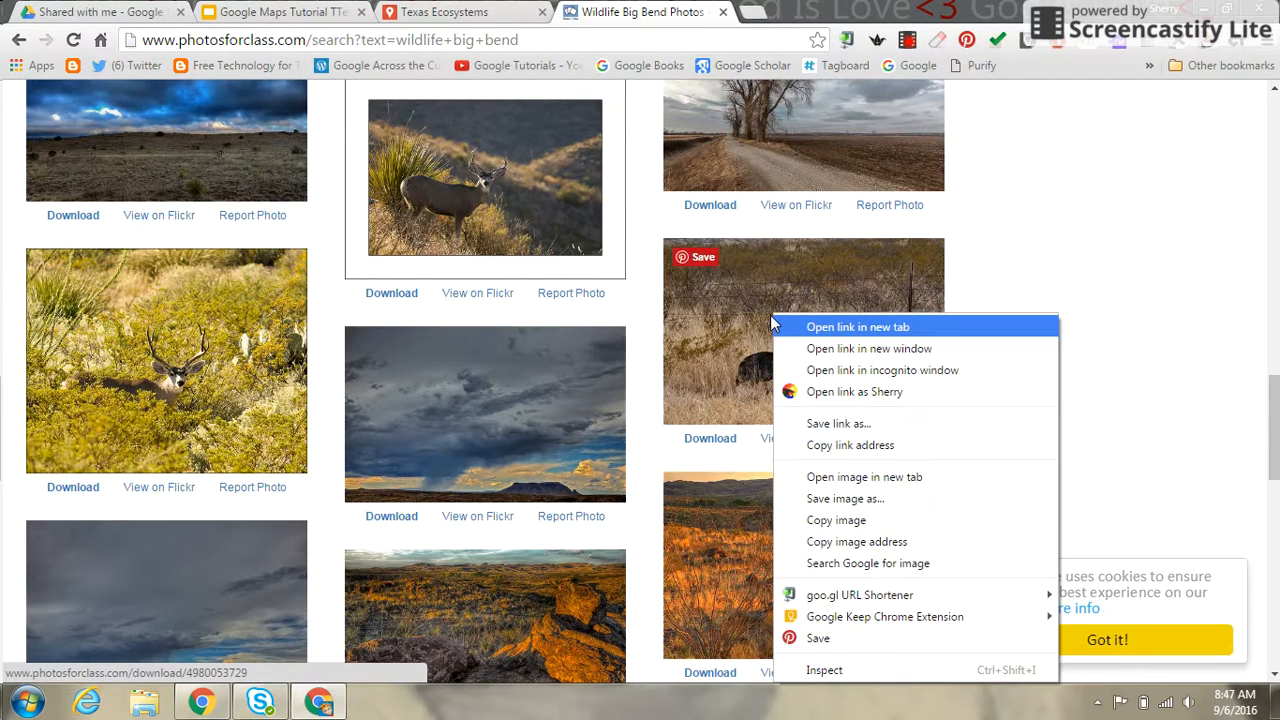
{"action": "left_click", "coordinate": [822, 349]}
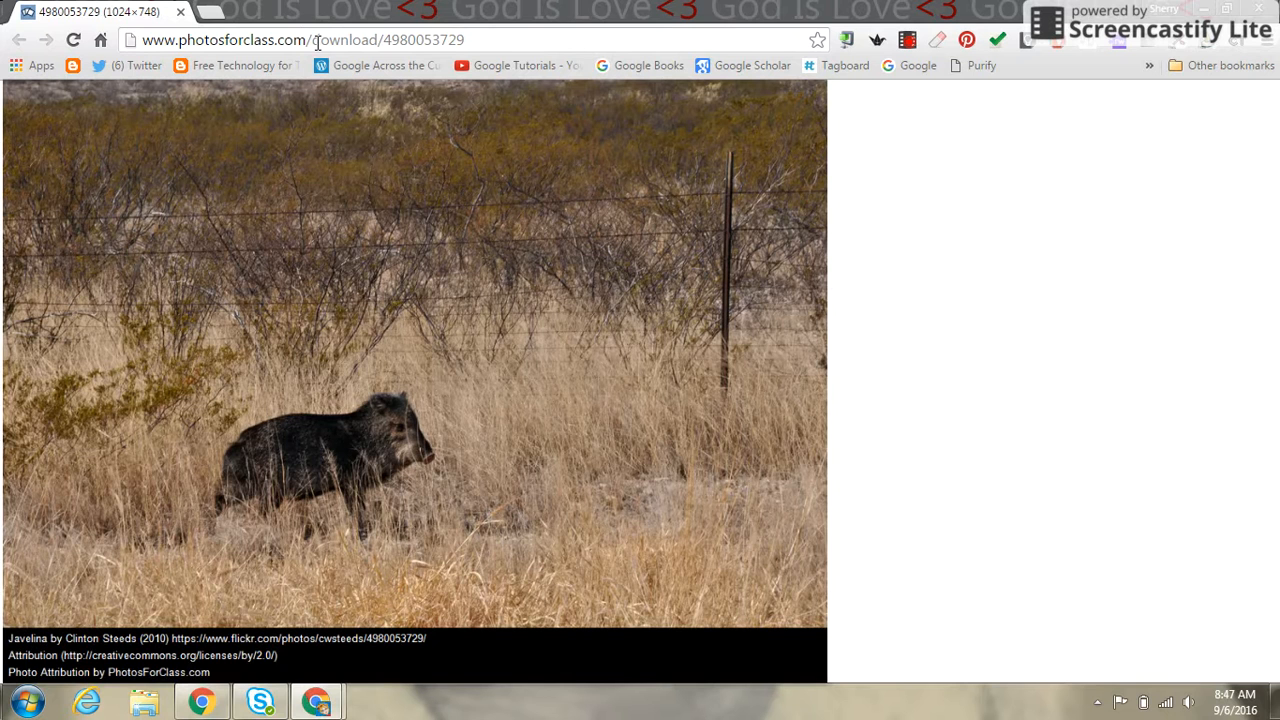
{"action": "right_click", "coordinate": [317, 44]}
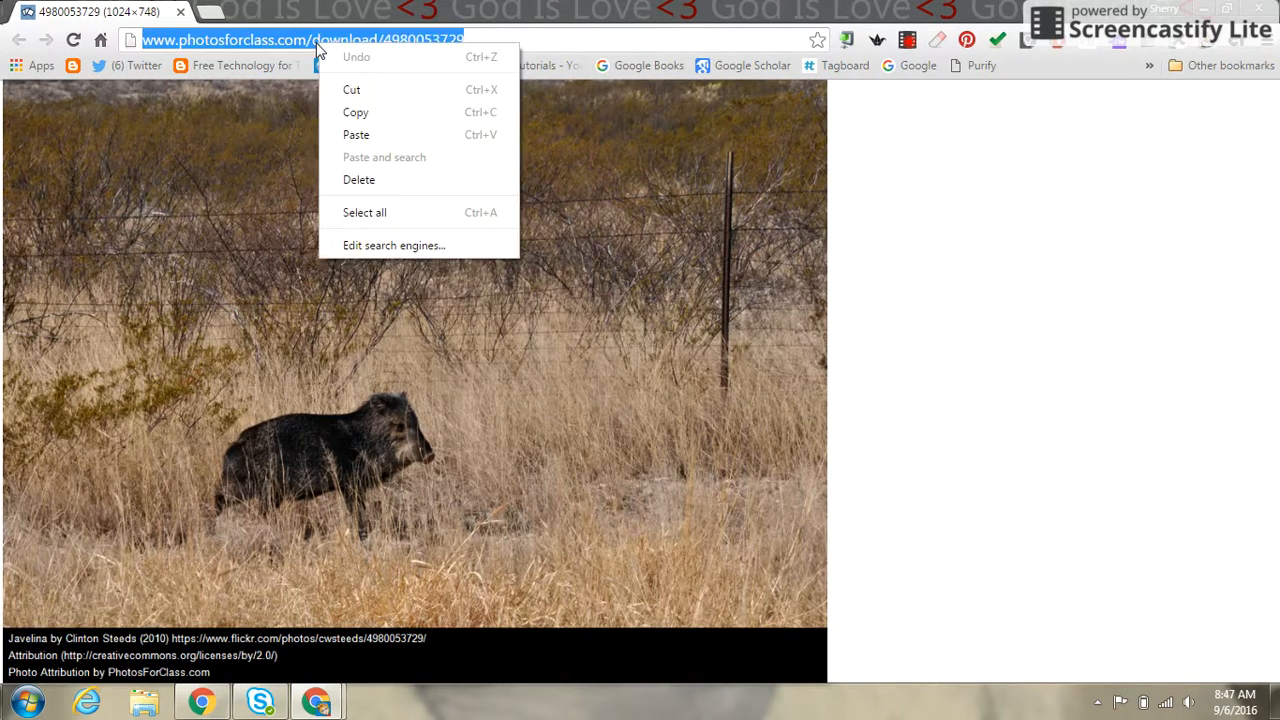
{"action": "left_click", "coordinate": [355, 112]}
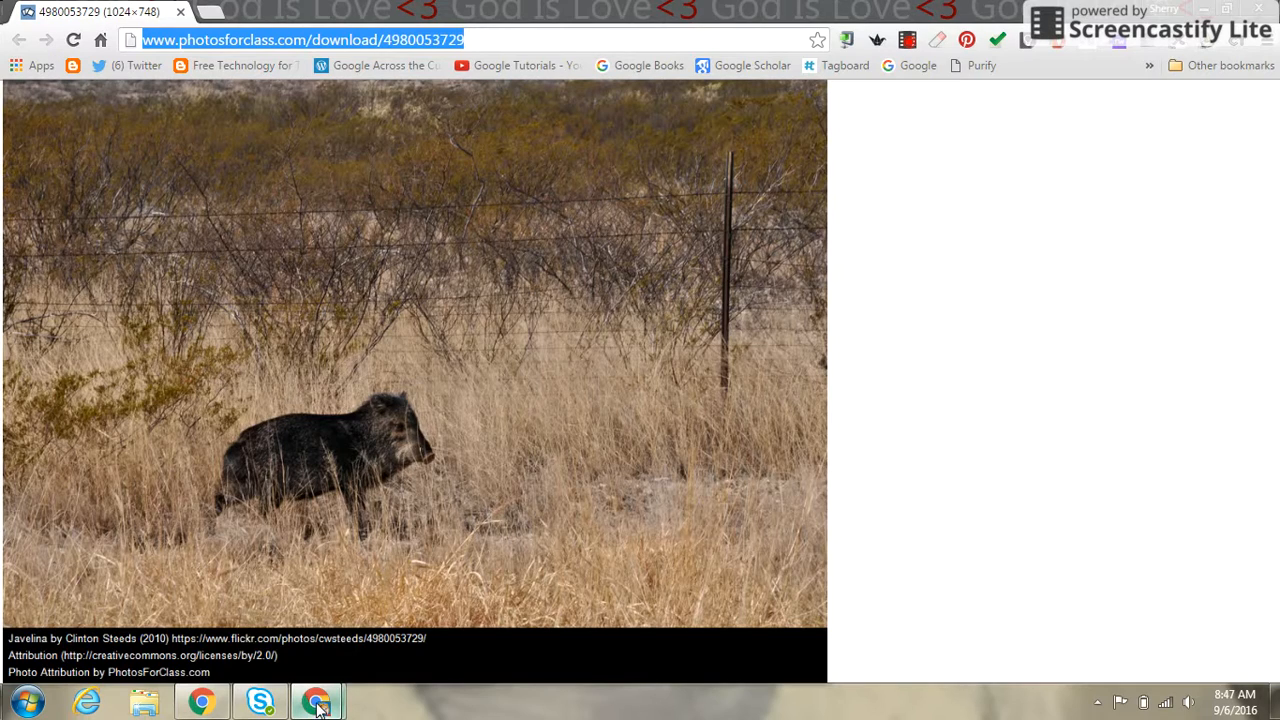
Step: Return to the Texas Ecosystems map, add the javelina photo to the Big Bend marker by its copied URL, and save the marker
{"action": "mouse_move", "coordinate": [318, 706]}
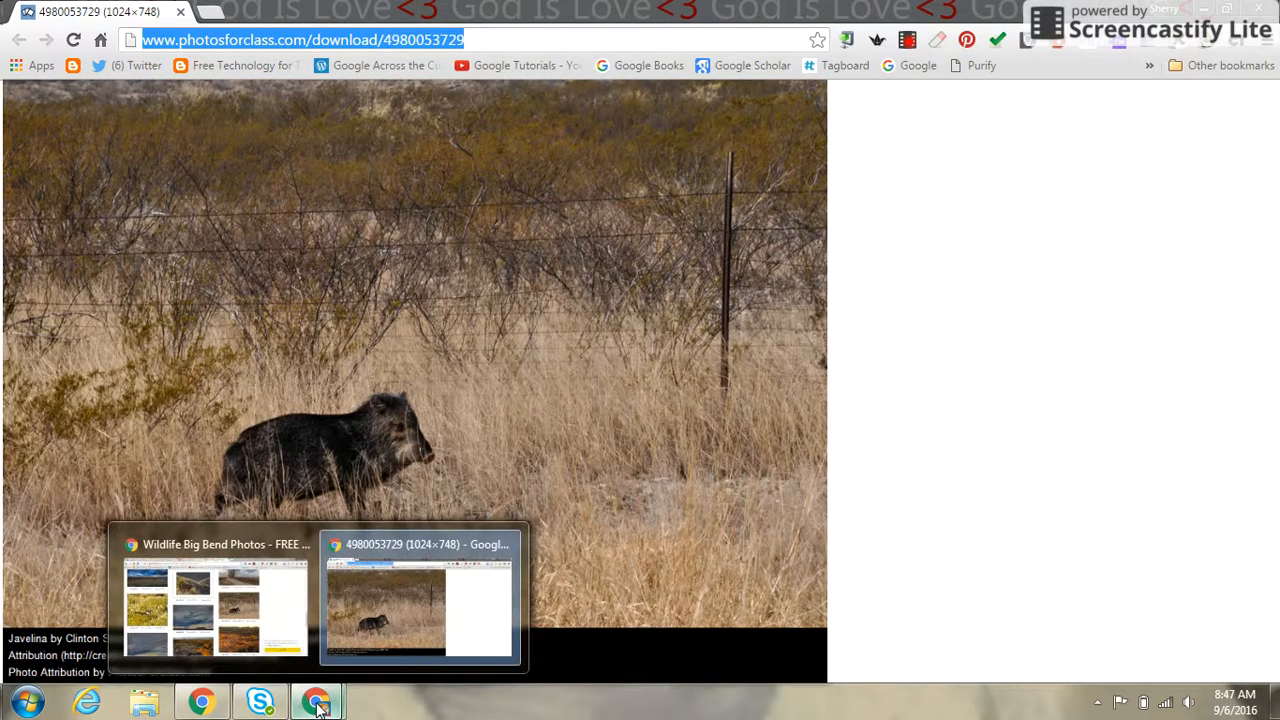
{"action": "left_click", "coordinate": [290, 630]}
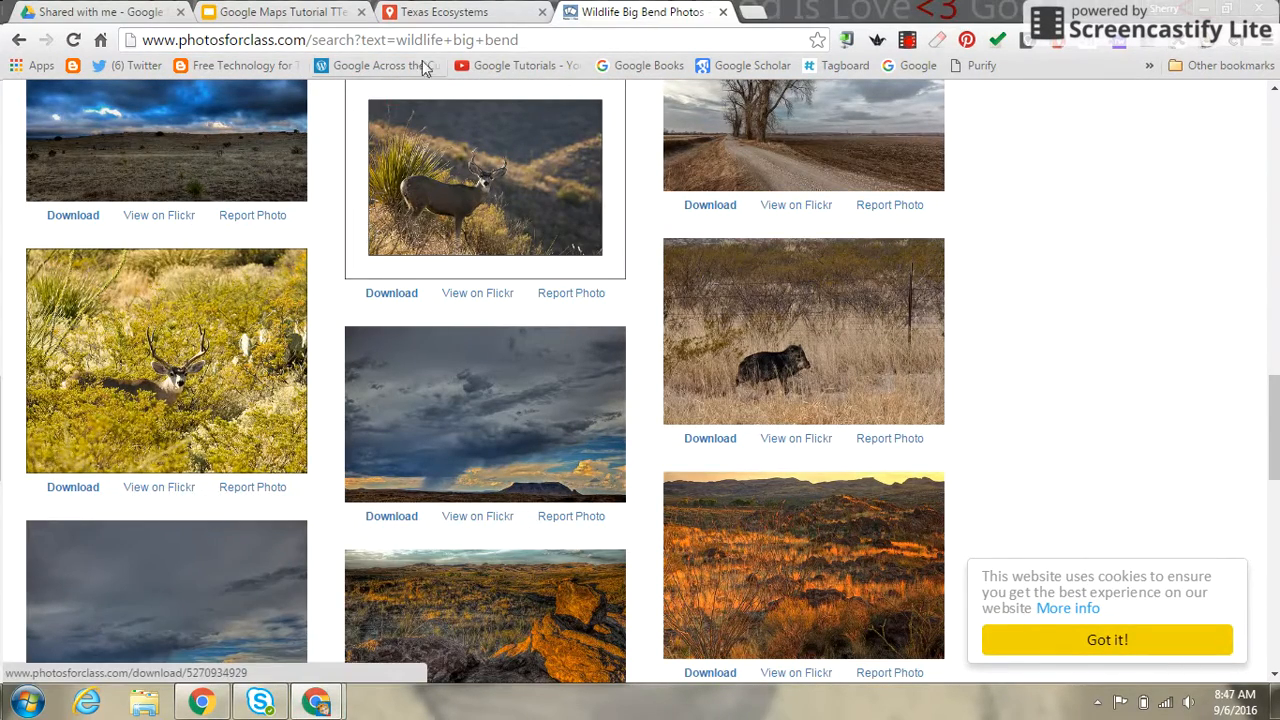
{"action": "left_click", "coordinate": [440, 13]}
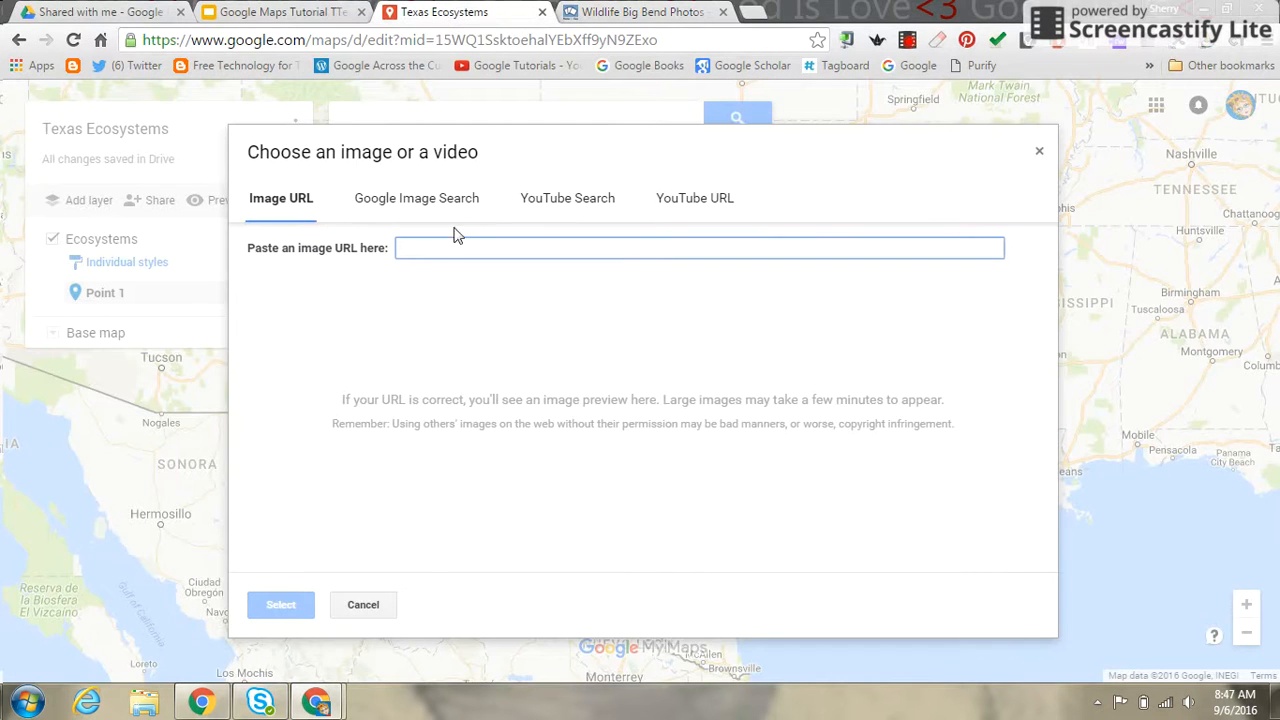
{"action": "key", "text": "ctrl+v"}
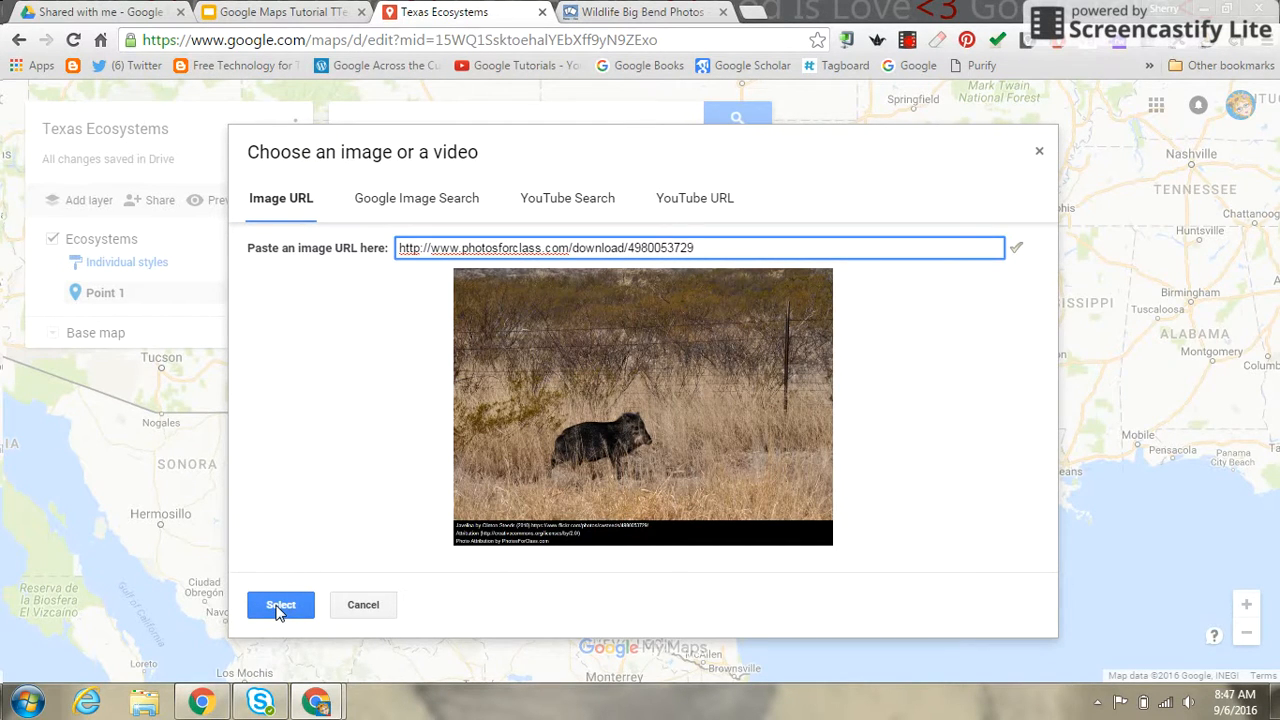
{"action": "left_click", "coordinate": [279, 608]}
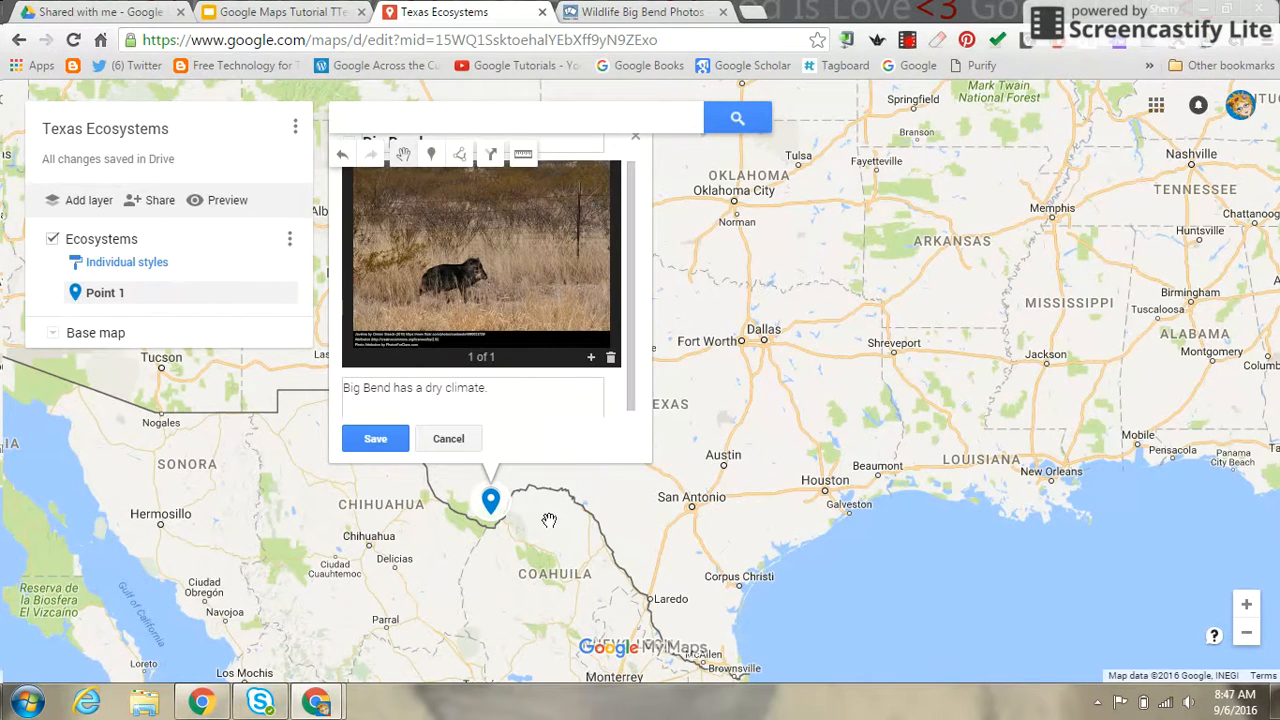
{"action": "left_click", "coordinate": [375, 440]}
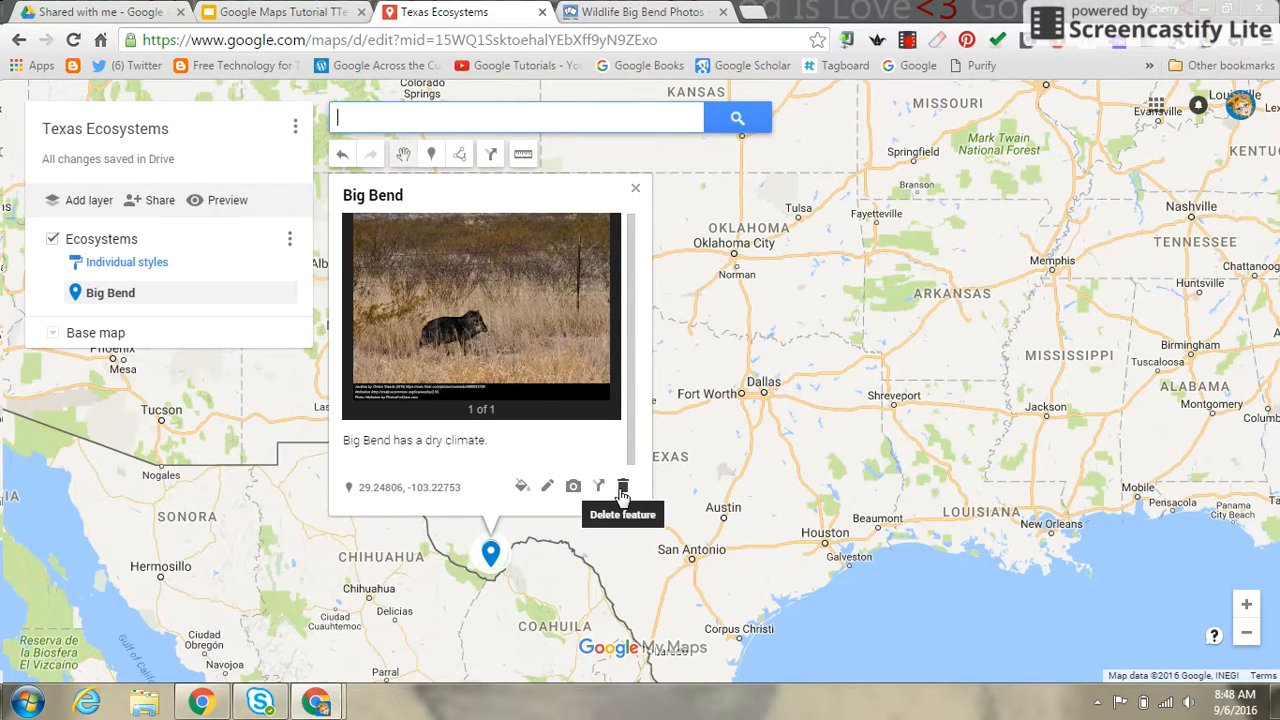
{"action": "left_click", "coordinate": [731, 456]}
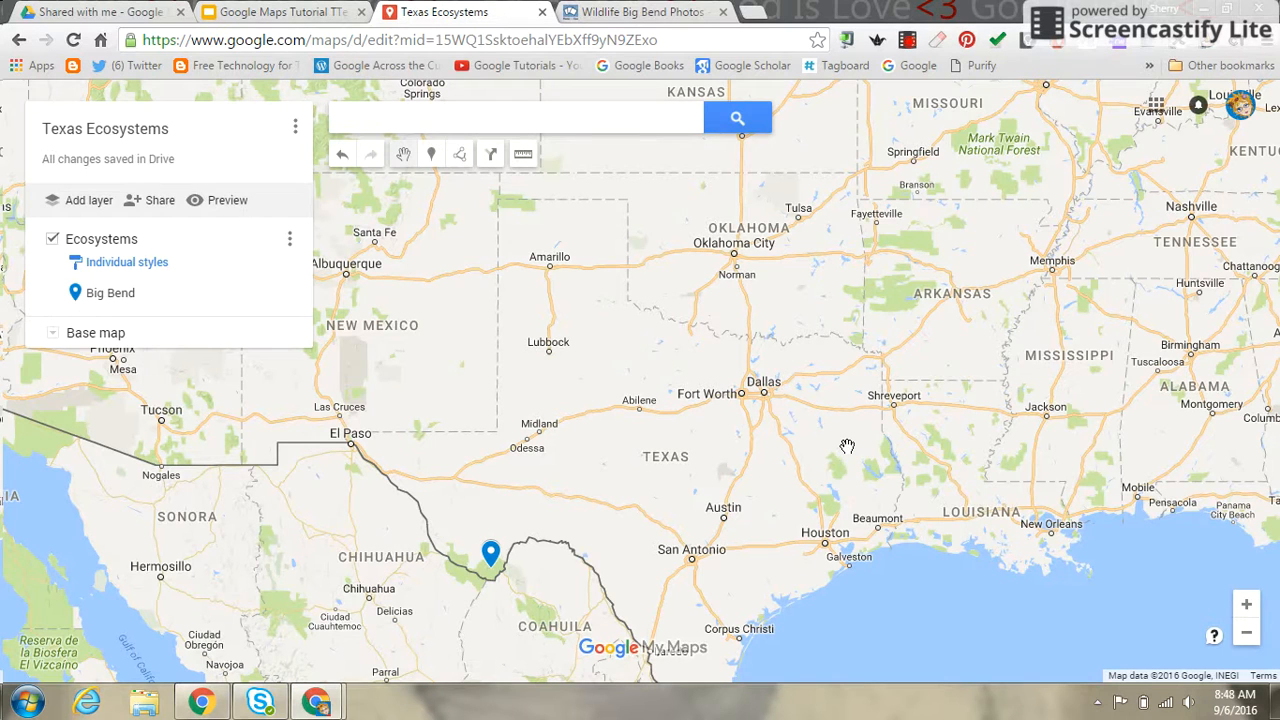
Step: Place a second marker in East Texas, north of Houston, and save it with its default name and no description
{"action": "left_click", "coordinate": [431, 154]}
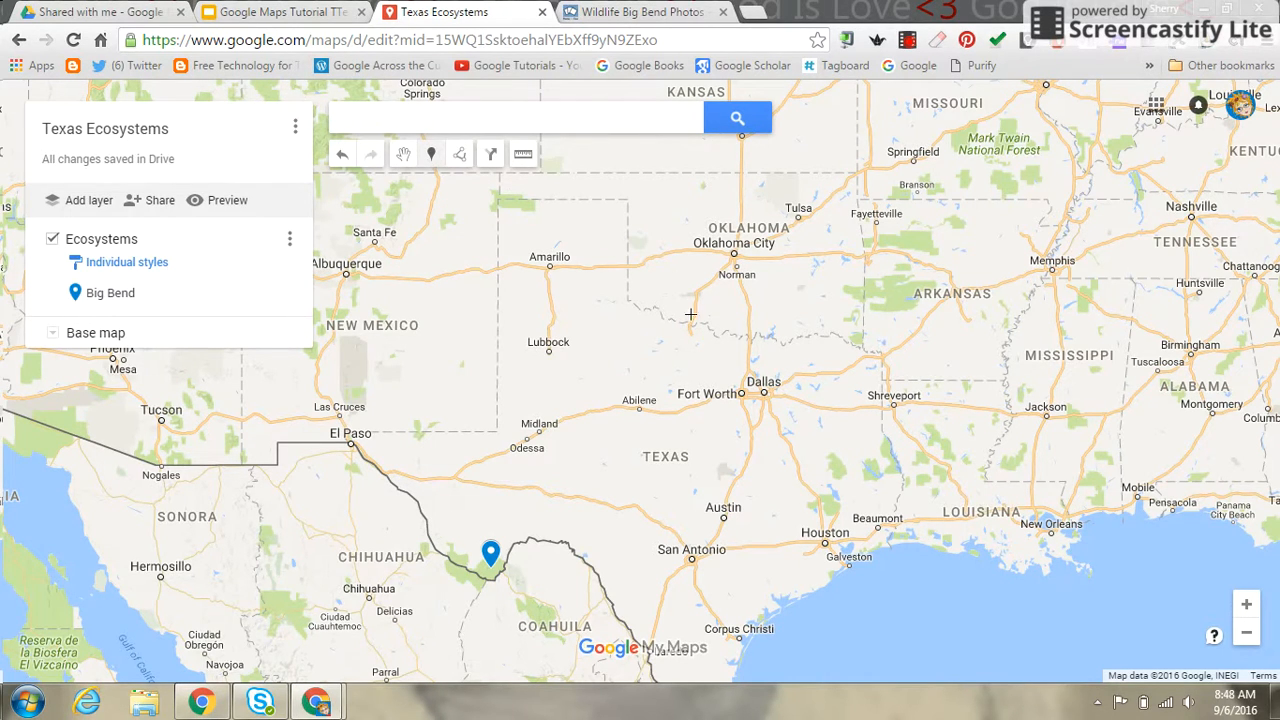
{"action": "left_click", "coordinate": [834, 470]}
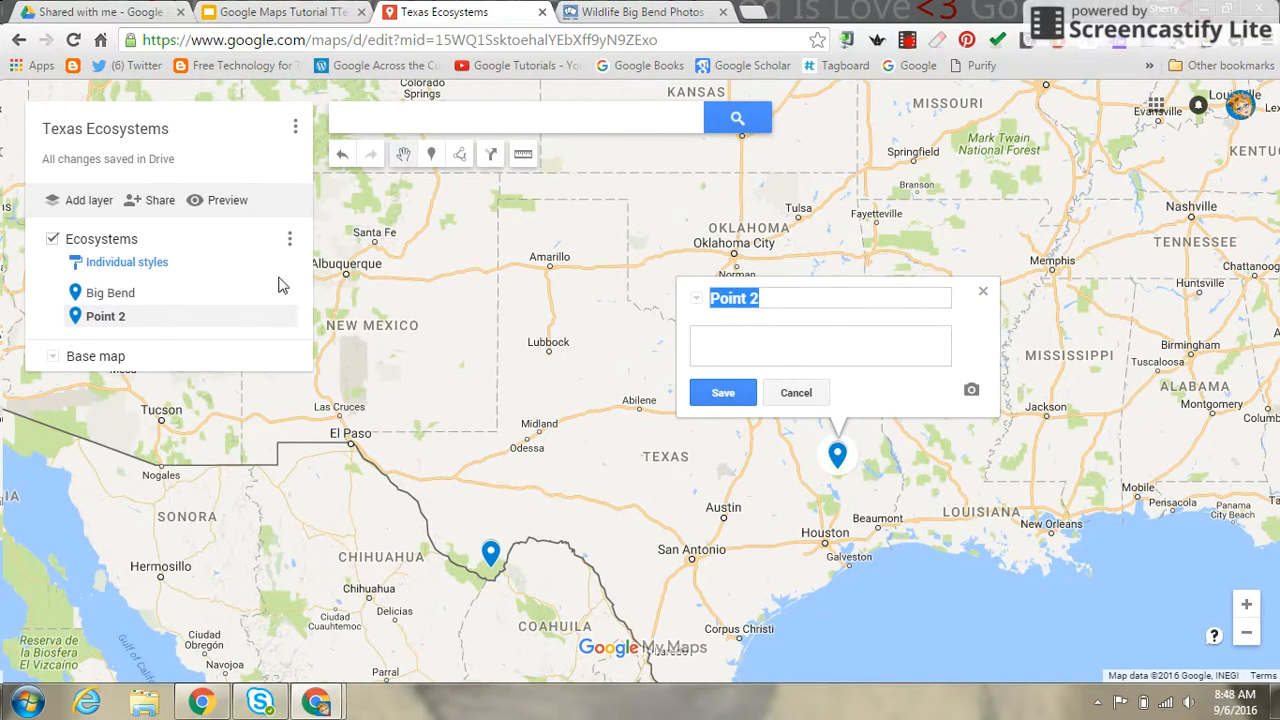
{"action": "left_click", "coordinate": [722, 395]}
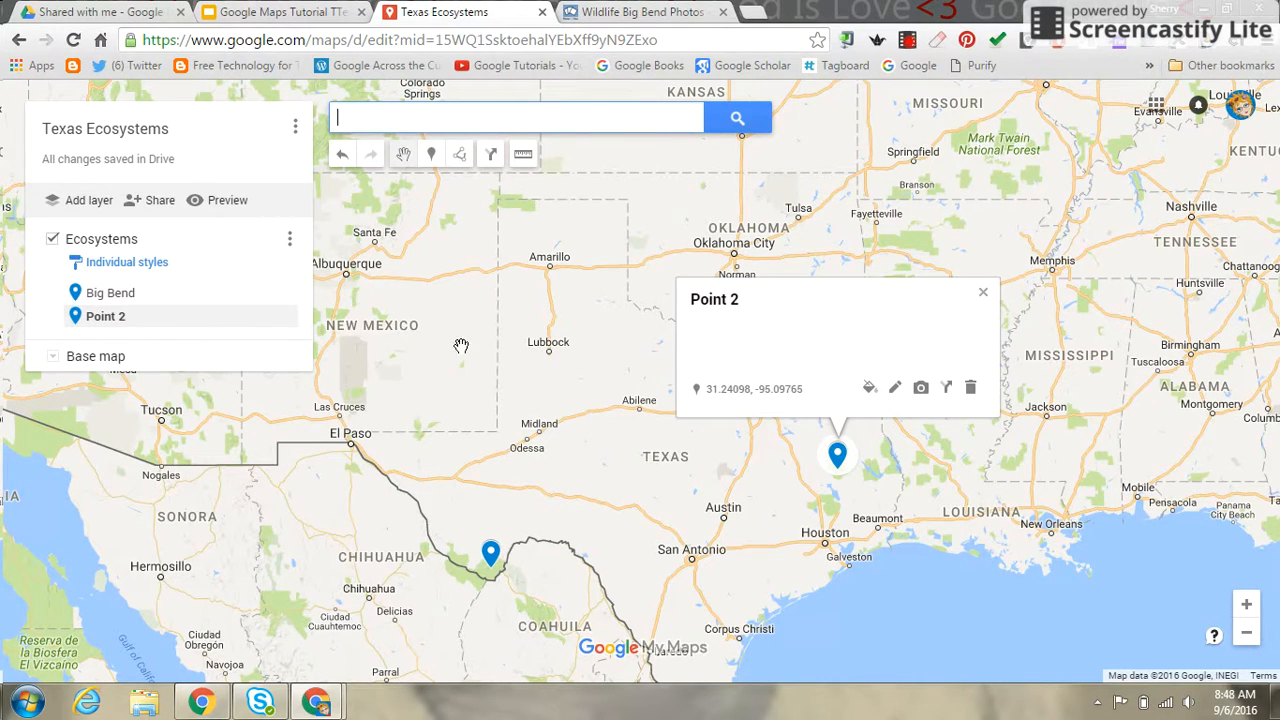
{"action": "left_click", "coordinate": [578, 408]}
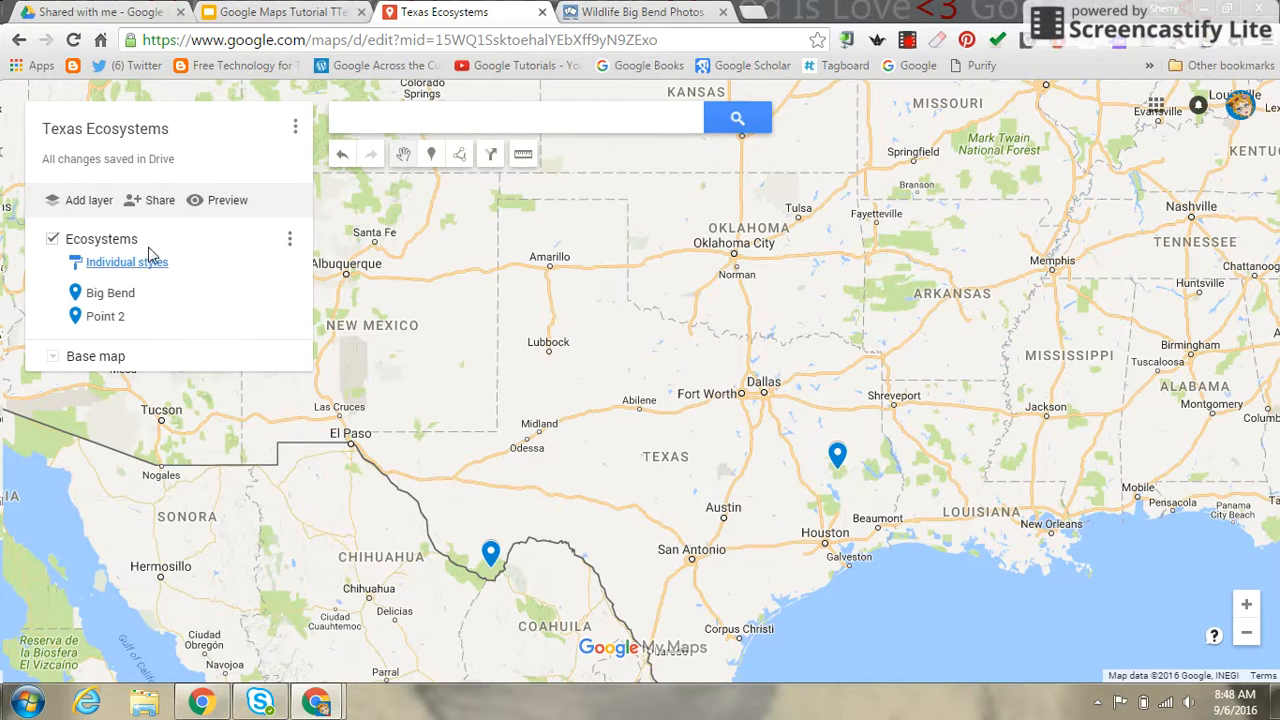
Step: Change the map's link sharing so that anyone with the link can edit, and save the setting
{"action": "left_click", "coordinate": [145, 203]}
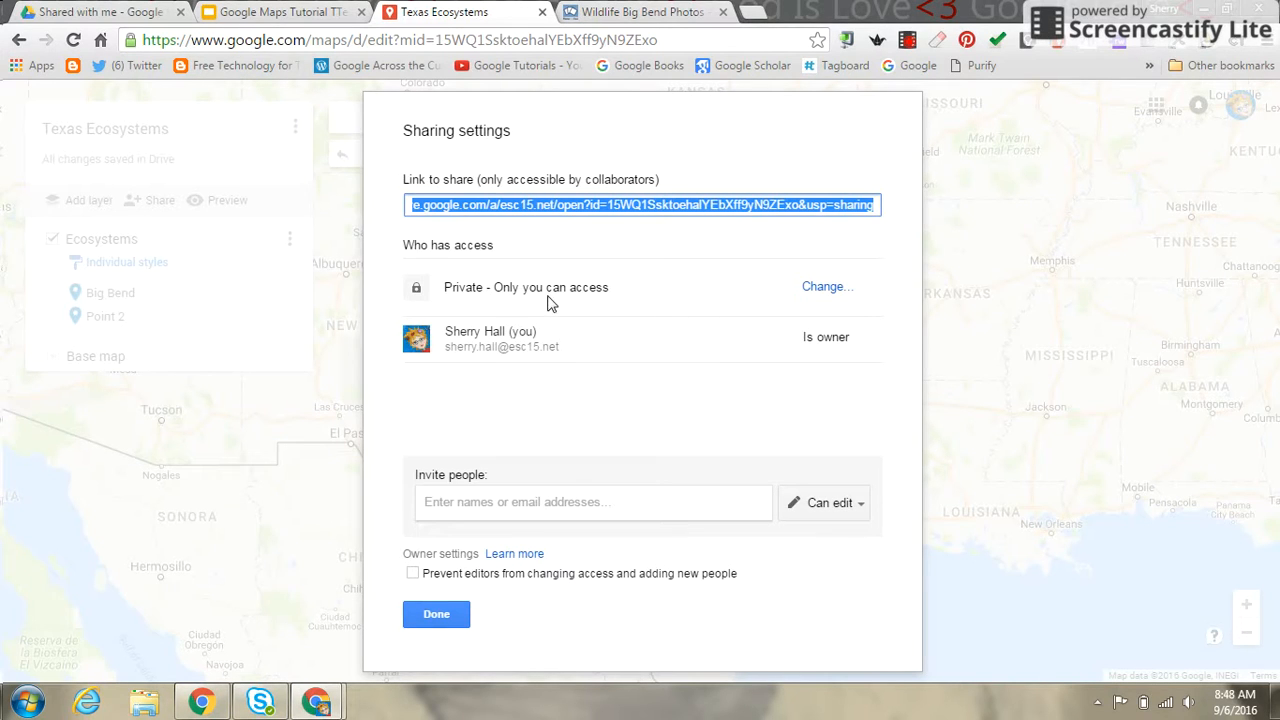
{"action": "left_click", "coordinate": [823, 290]}
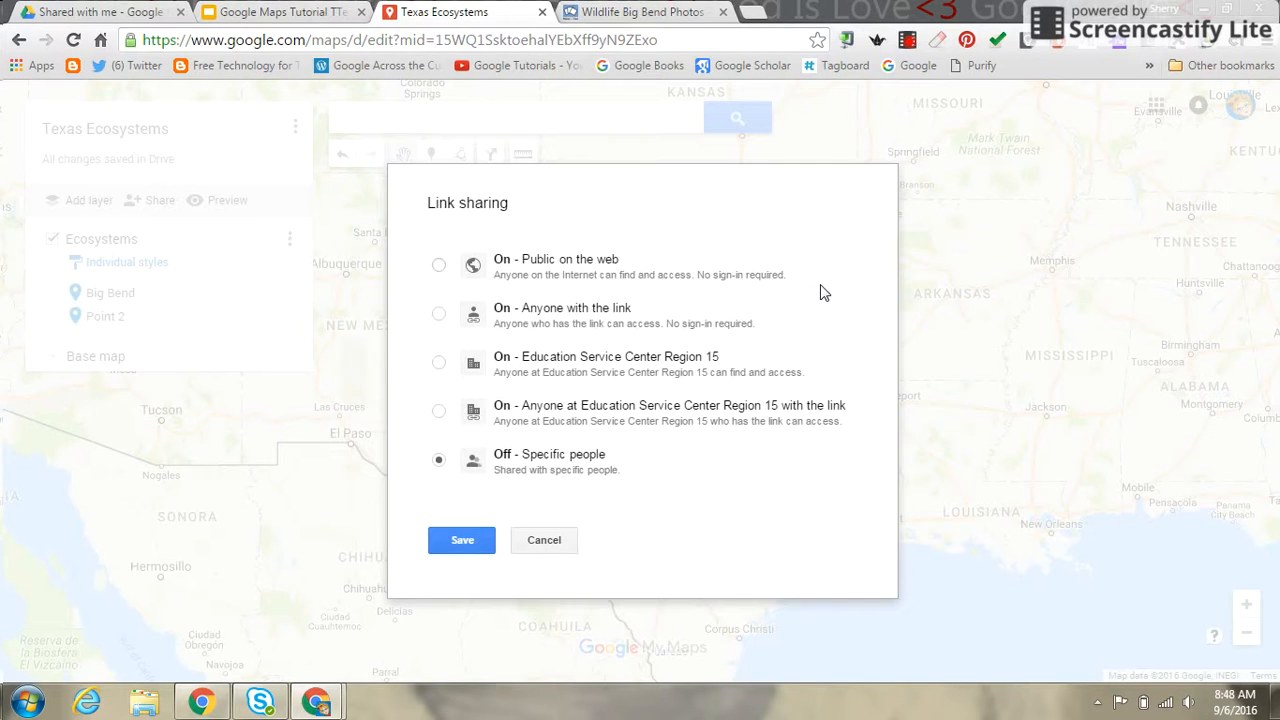
{"action": "left_click", "coordinate": [438, 316]}
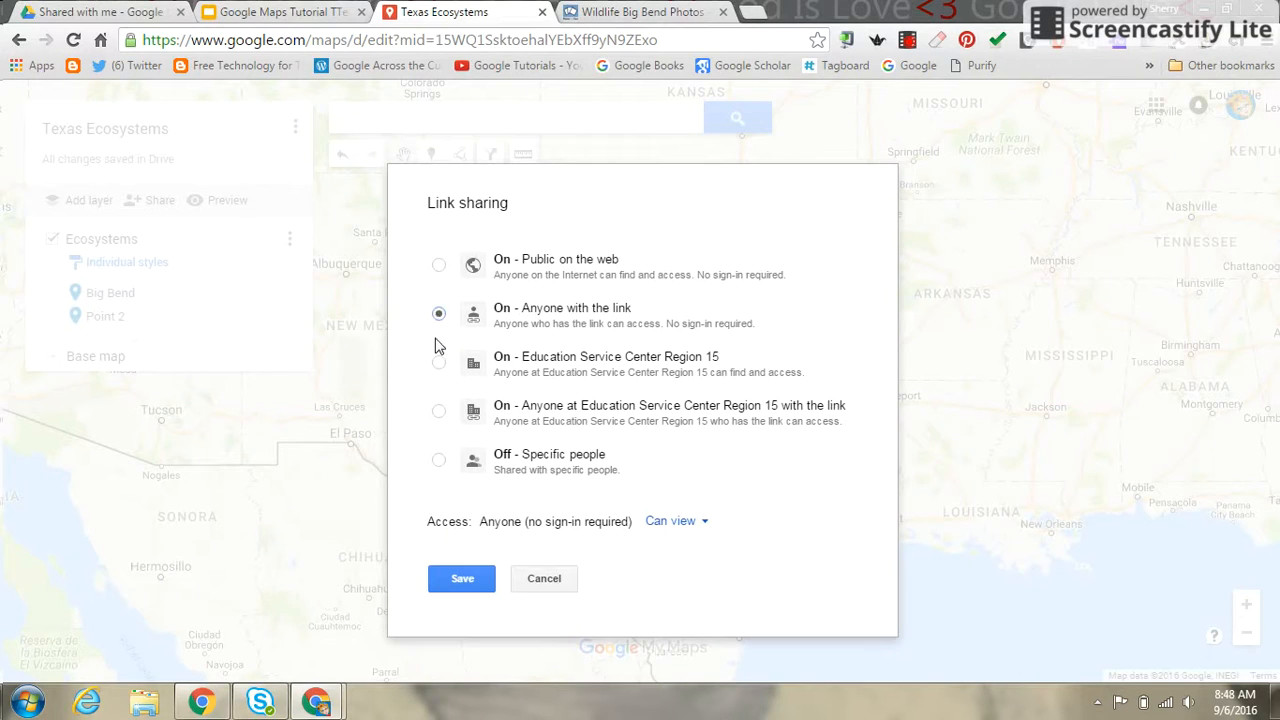
{"action": "left_click", "coordinate": [701, 528]}
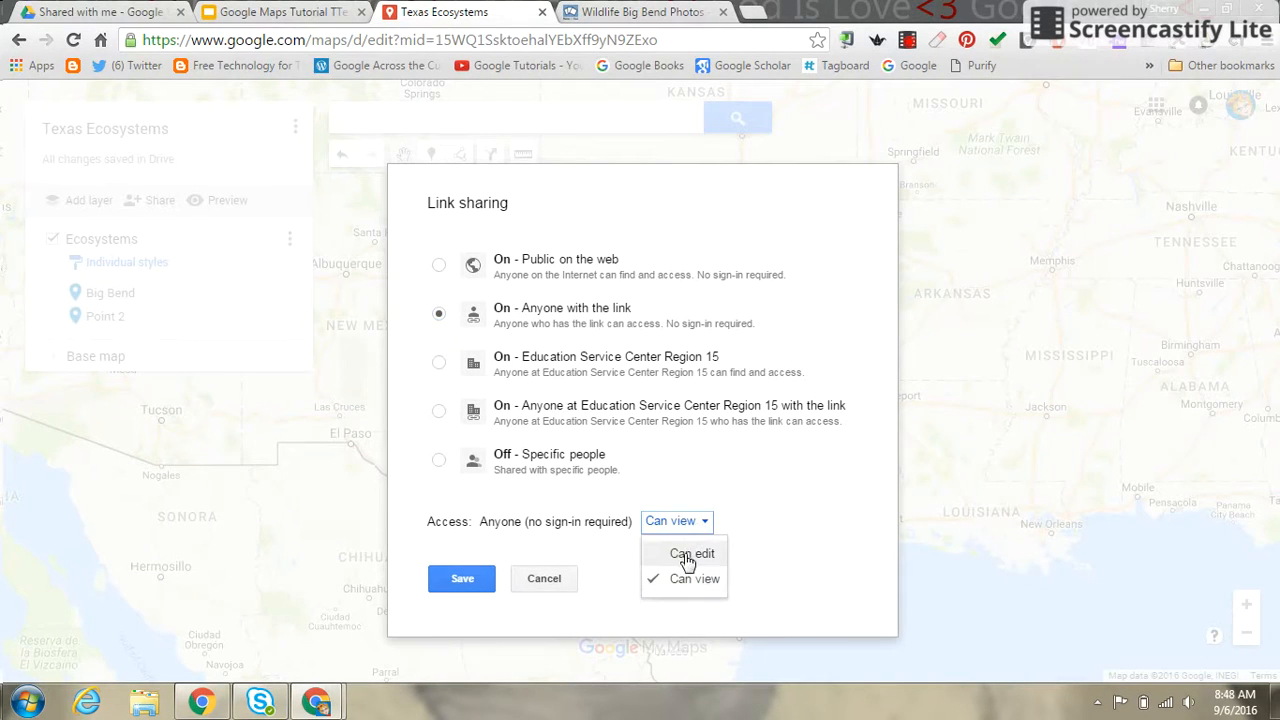
{"action": "left_click", "coordinate": [687, 556]}
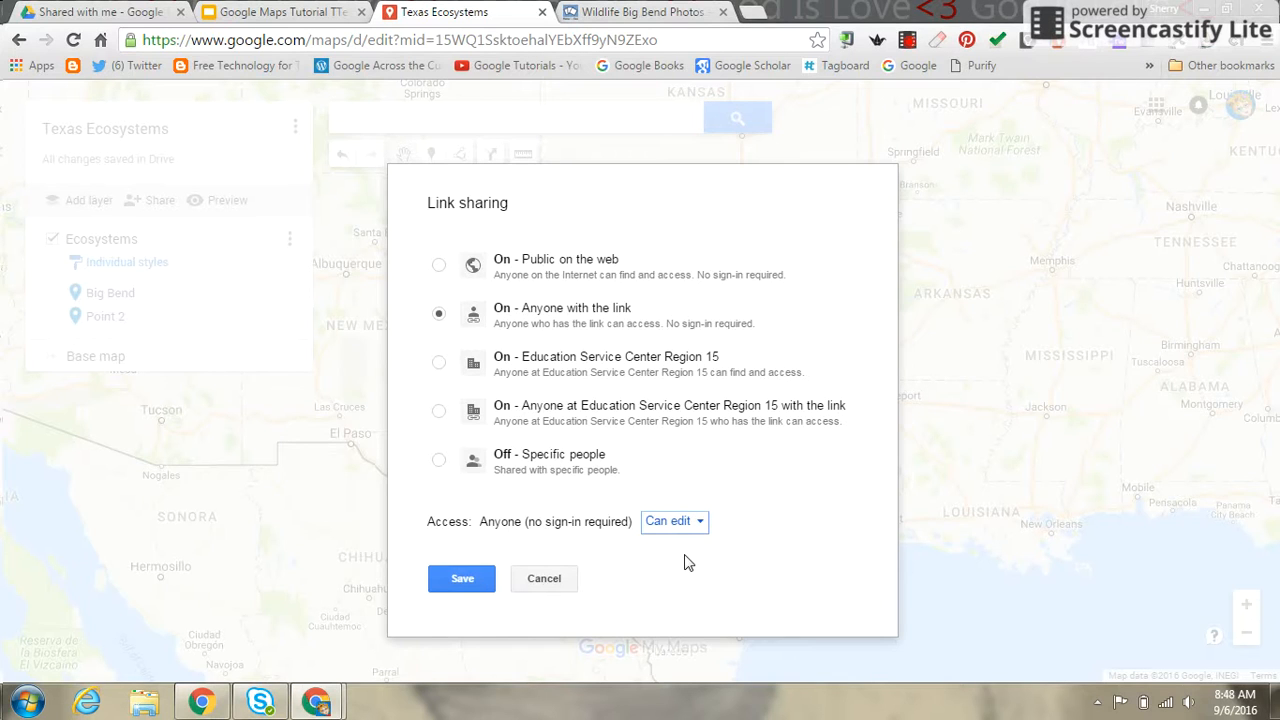
{"action": "left_click", "coordinate": [465, 585]}
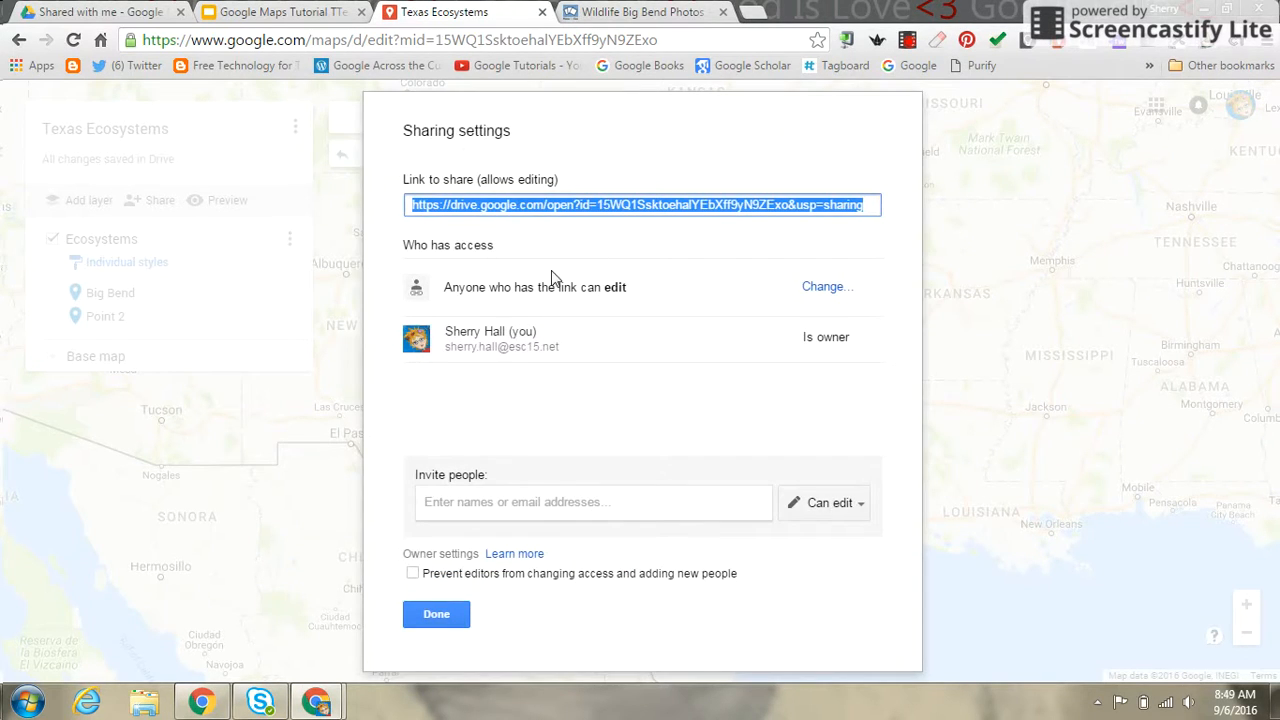
Step: Copy the map's sharing link, then prevent editors from changing access and adding new people and save the changes
{"action": "right_click", "coordinate": [568, 210]}
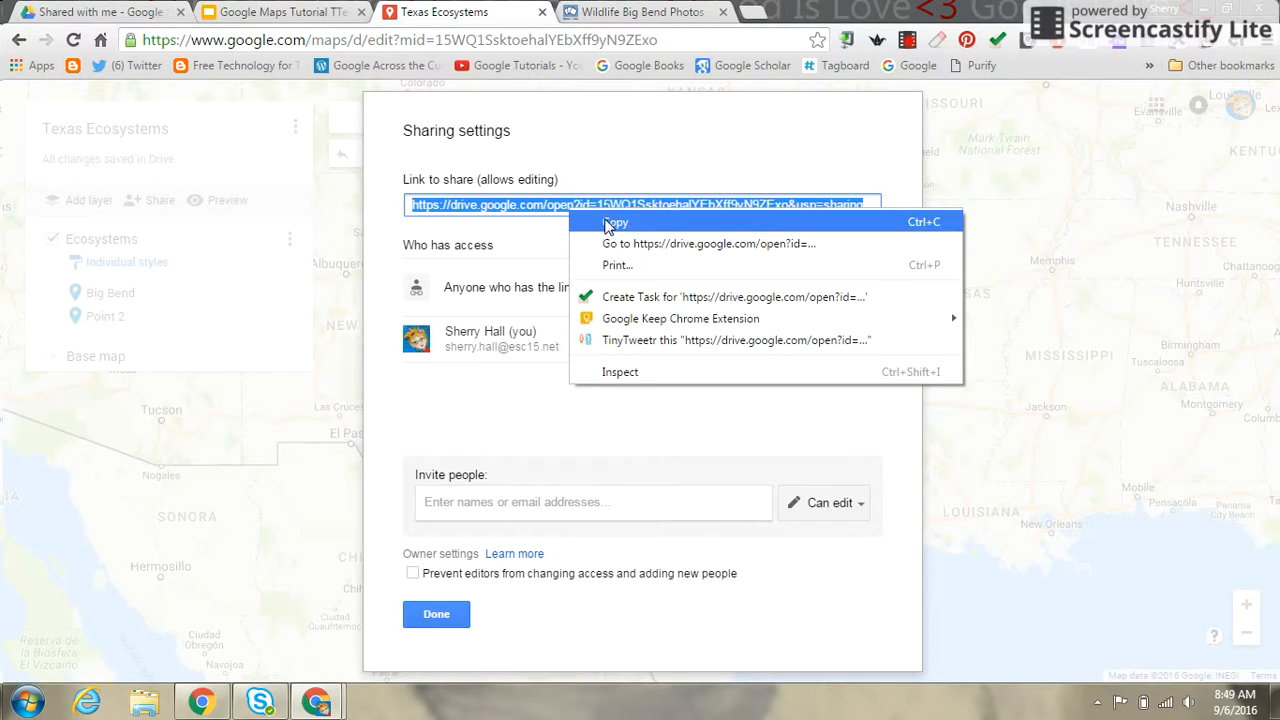
{"action": "left_click", "coordinate": [607, 218]}
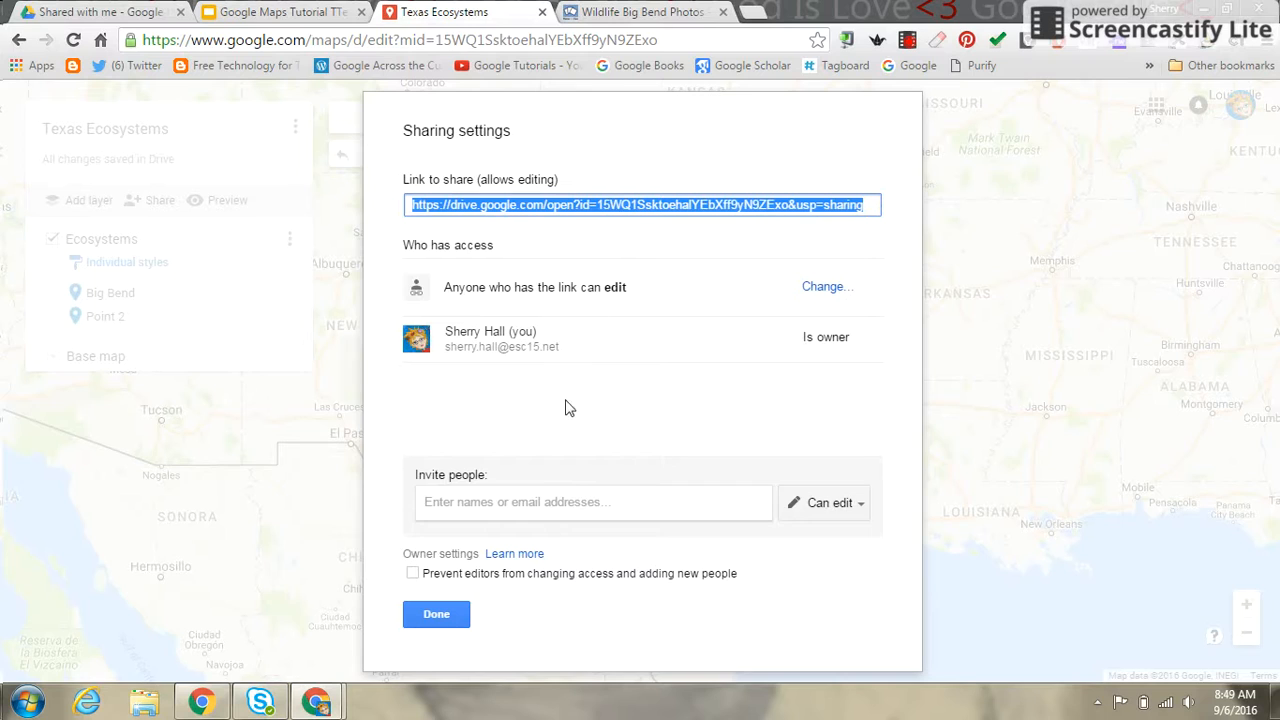
{"action": "left_click", "coordinate": [412, 574]}
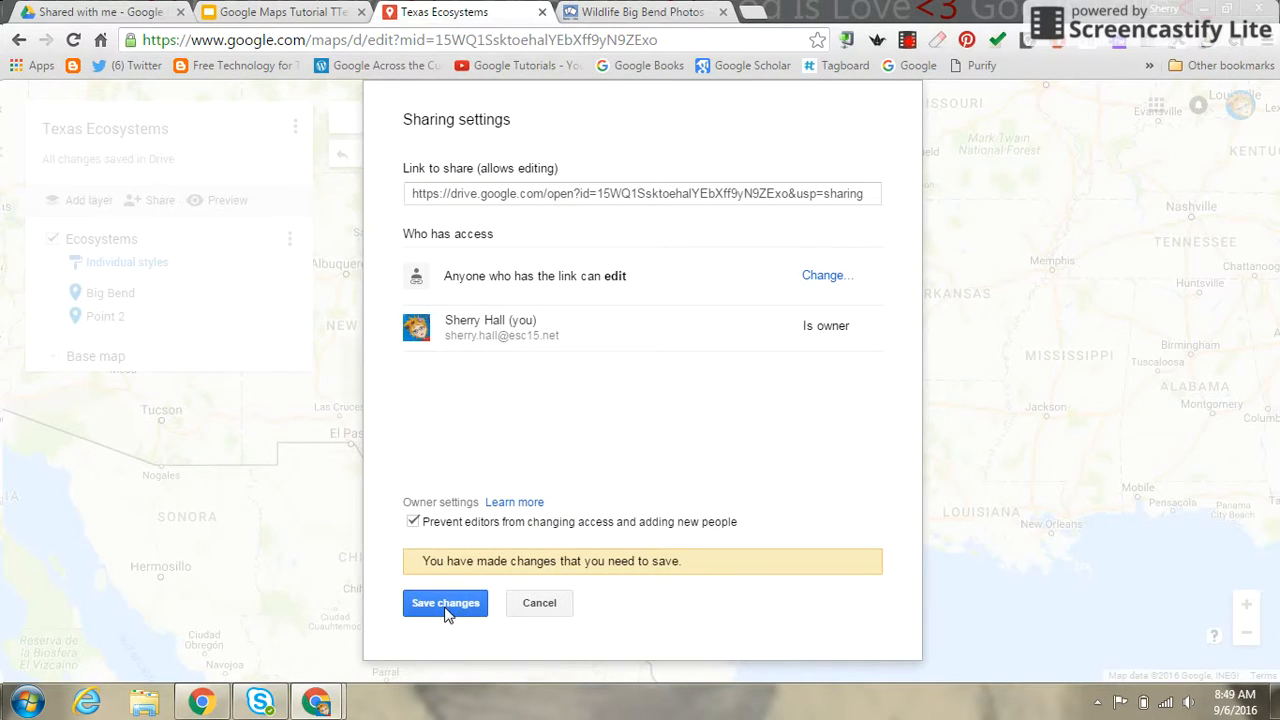
{"action": "left_click", "coordinate": [446, 603]}
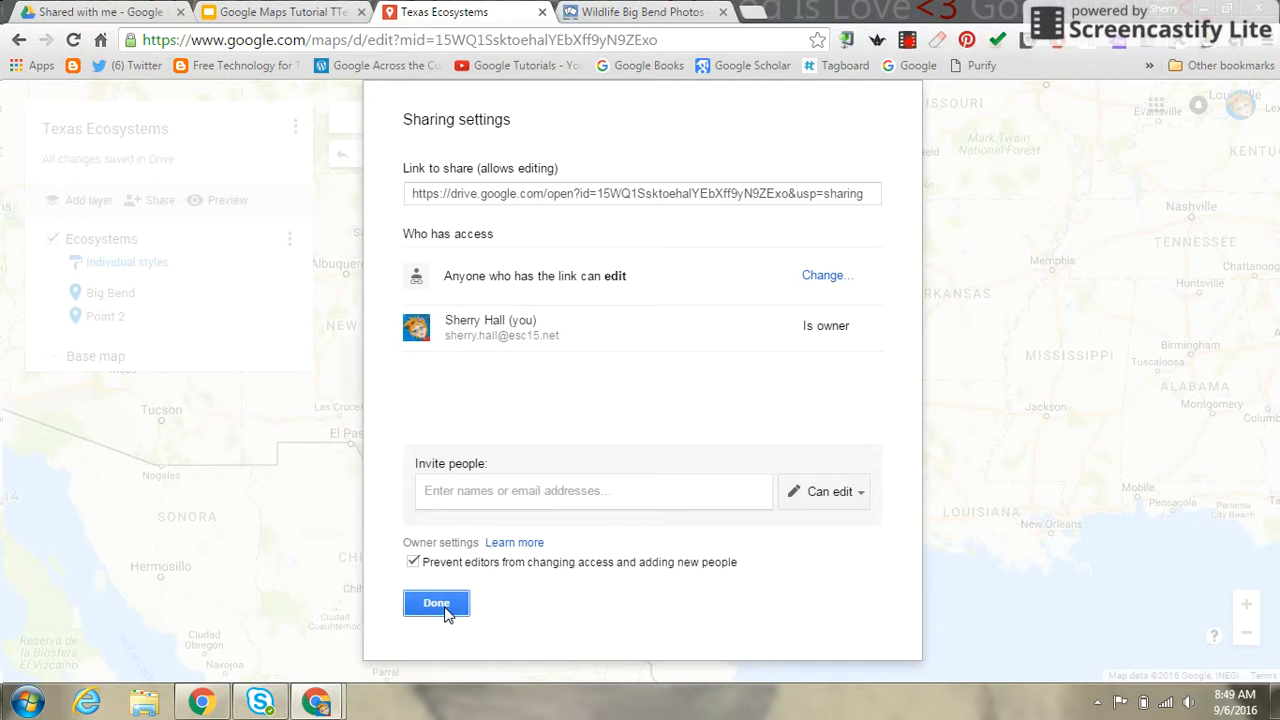
Step: Open the copied sharing link in a new browser tab and place a third marker in central Texas, east of San Angelo
{"action": "left_click", "coordinate": [757, 11]}
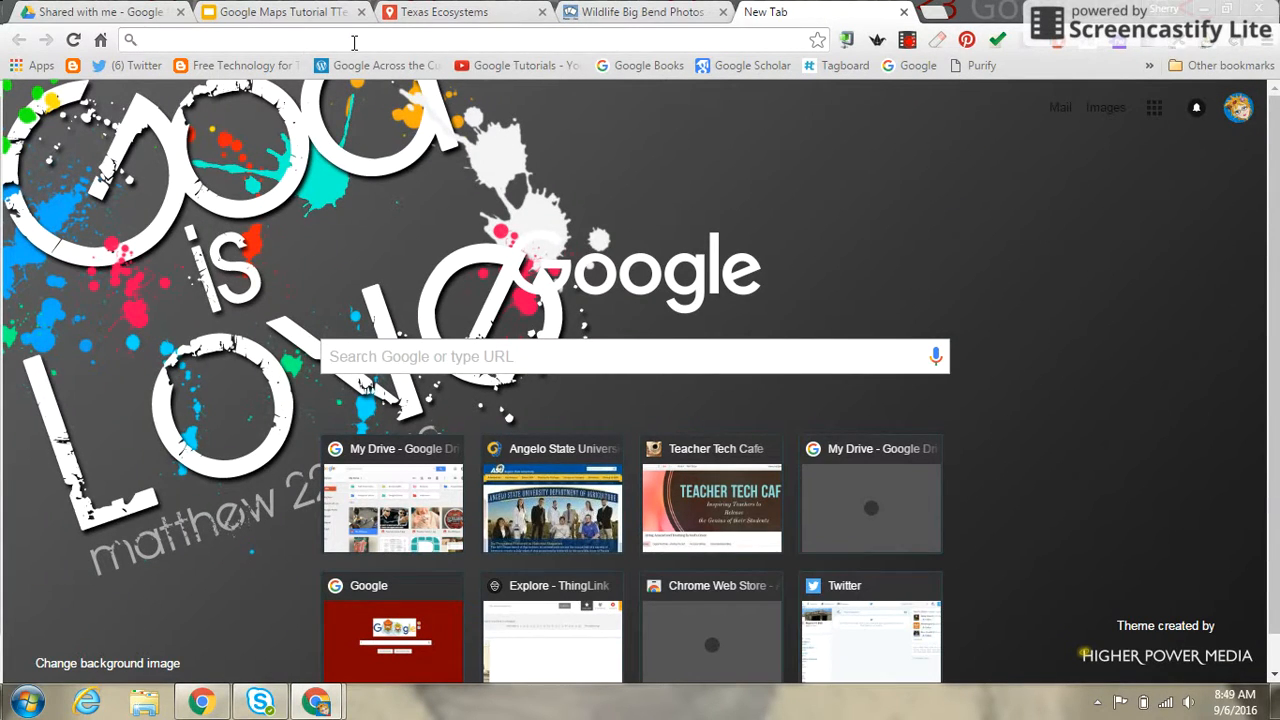
{"action": "left_click", "coordinate": [354, 42]}
{"action": "key", "text": "ctrl+v"}
{"action": "key", "text": "Return"}
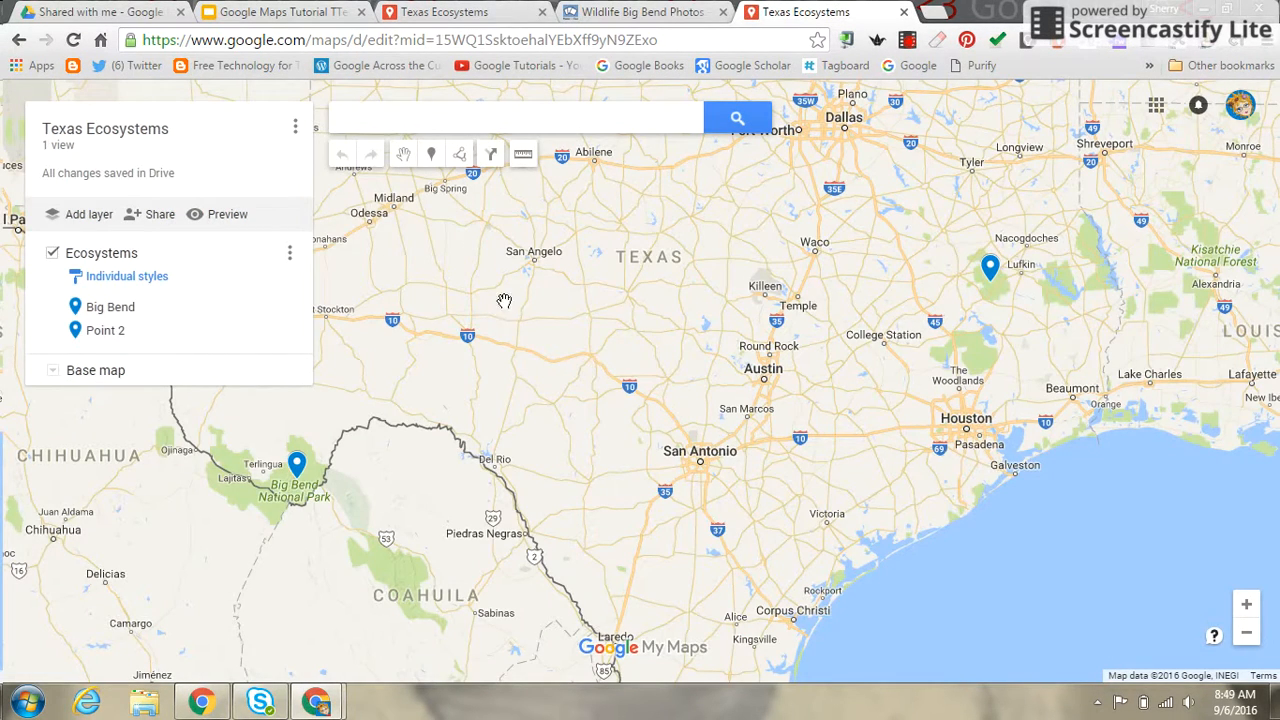
{"action": "left_click", "coordinate": [431, 160]}
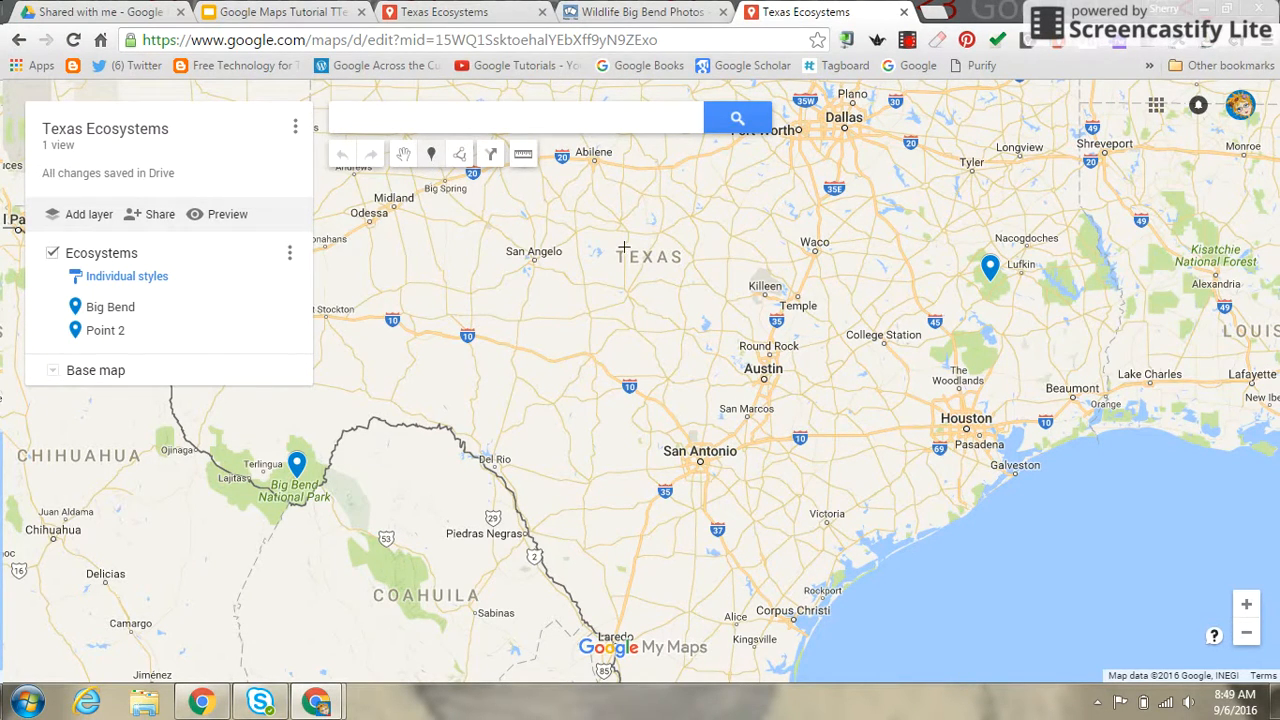
{"action": "left_click", "coordinate": [593, 258]}
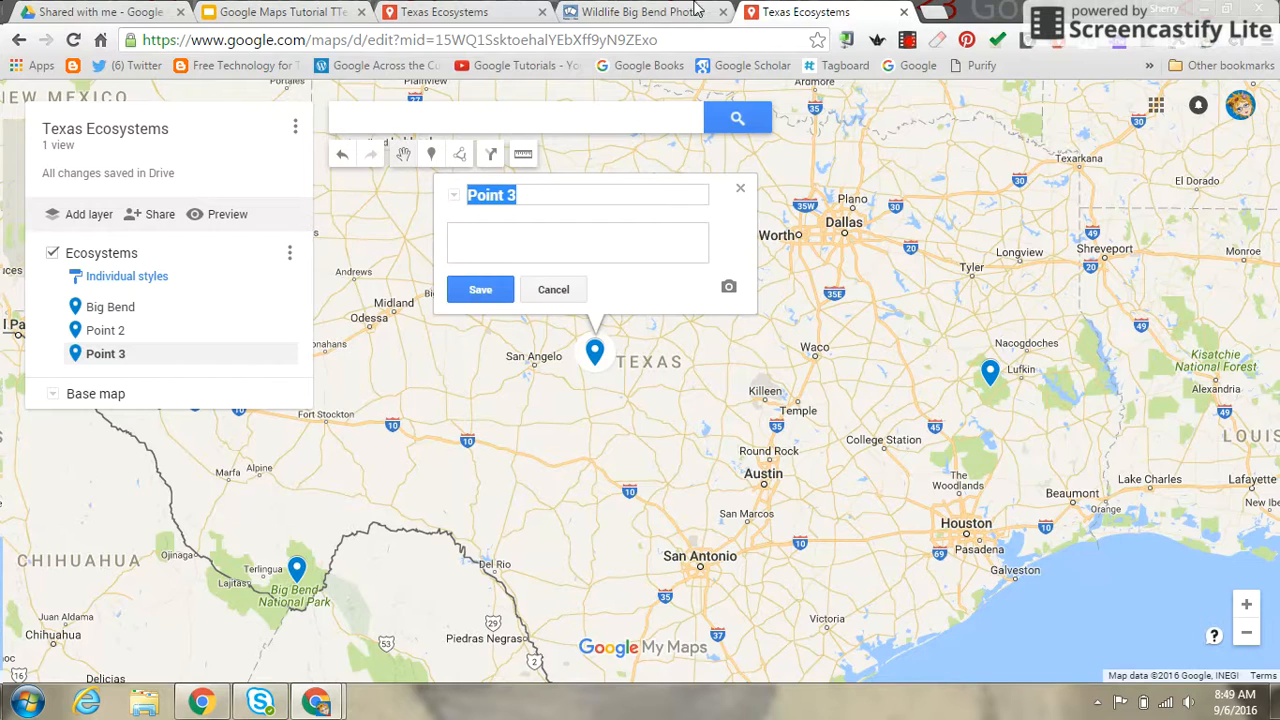
Step: Return to the original Texas Ecosystems tab and close its sharing settings
{"action": "left_click", "coordinate": [478, 14]}
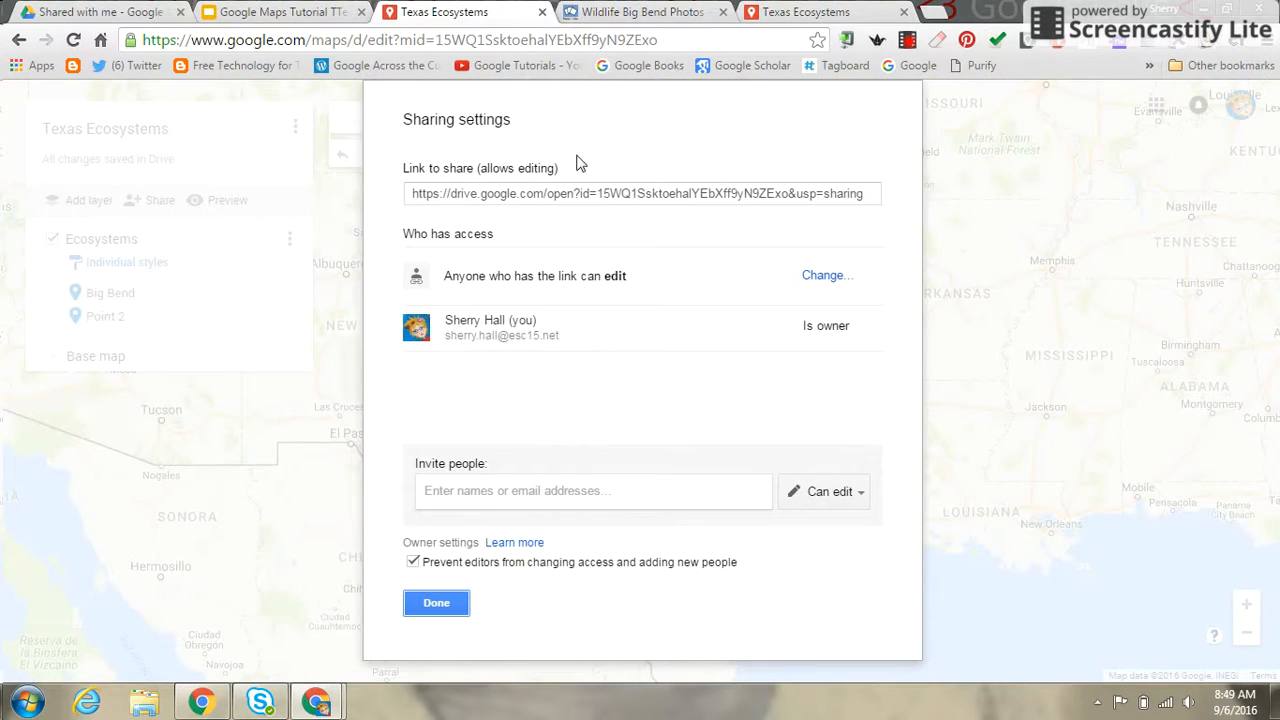
{"action": "left_click", "coordinate": [429, 597]}
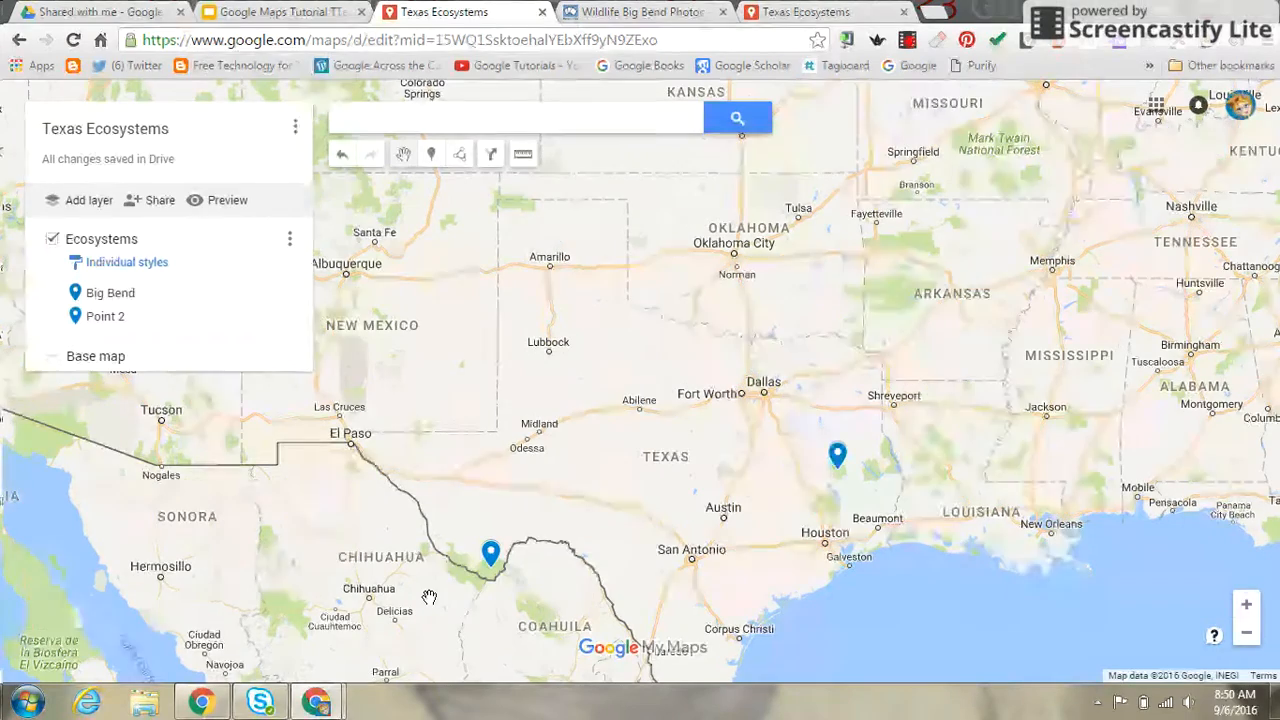
{"action": "left_click", "coordinate": [295, 135]}
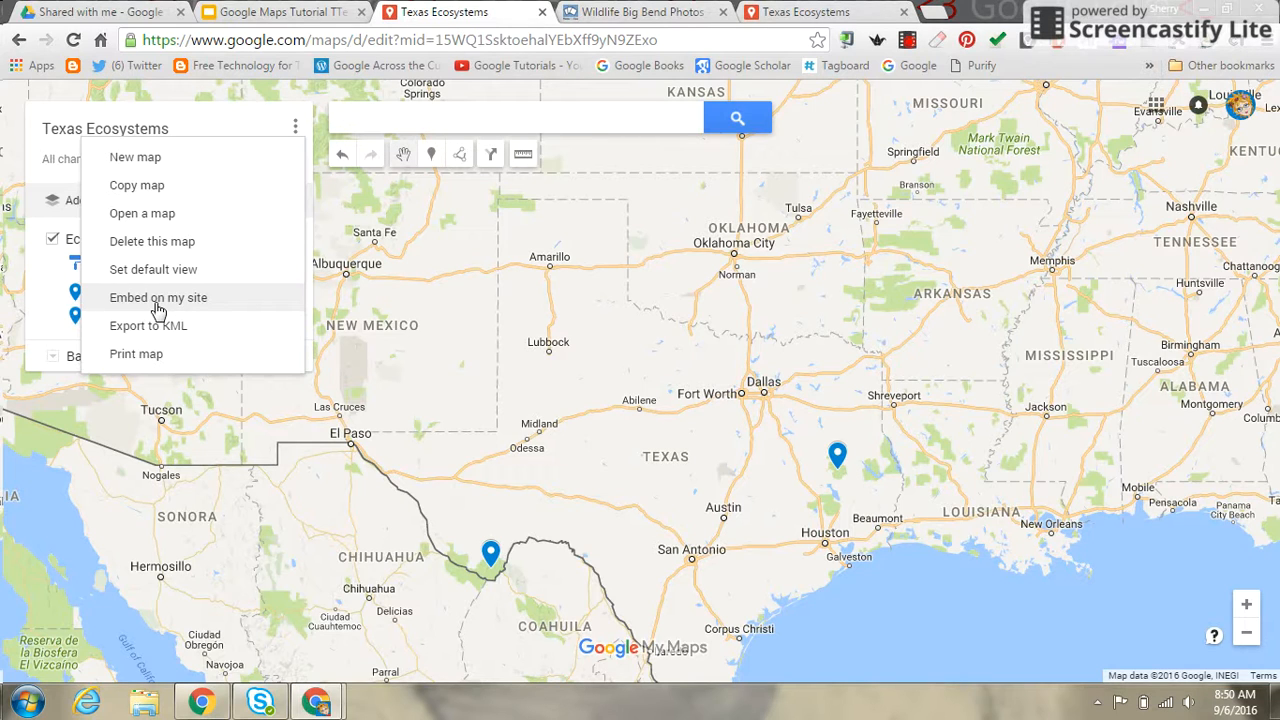
{"action": "left_click", "coordinate": [437, 389]}
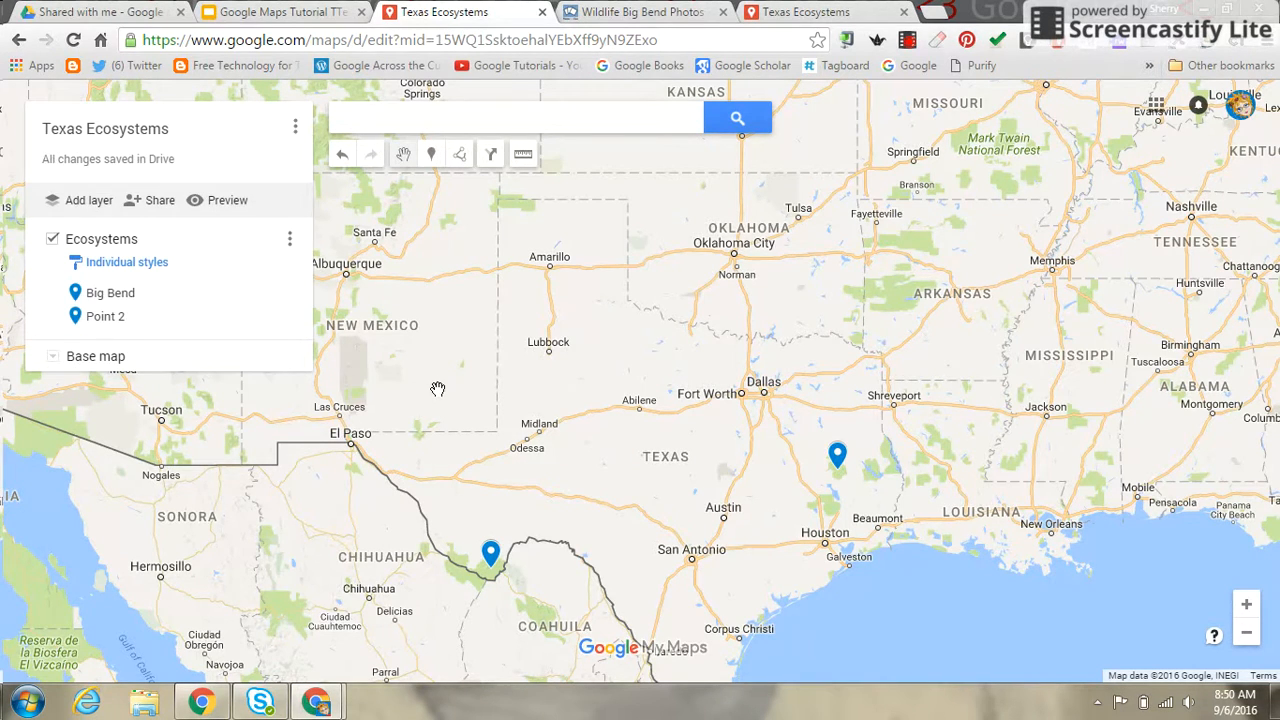
Step: Change the map's link sharing to Public on the web, save it, and close the sharing settings
{"action": "left_click", "coordinate": [149, 200]}
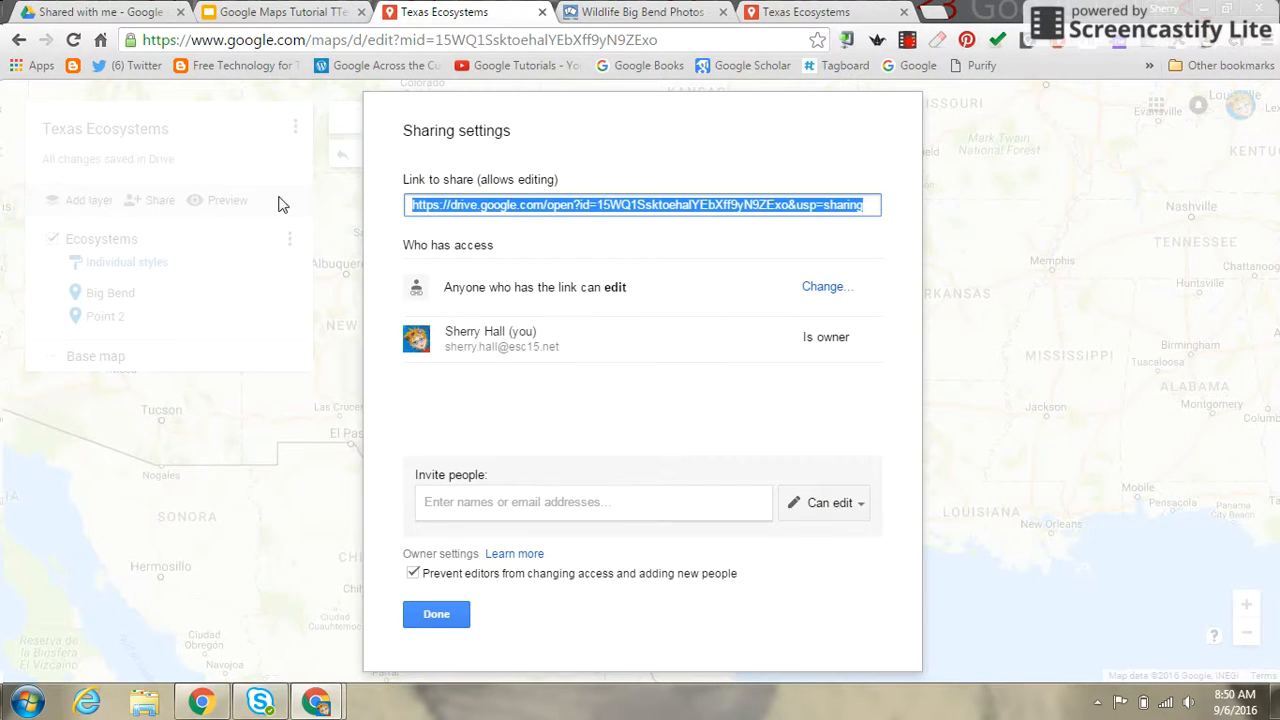
{"action": "left_click", "coordinate": [820, 287]}
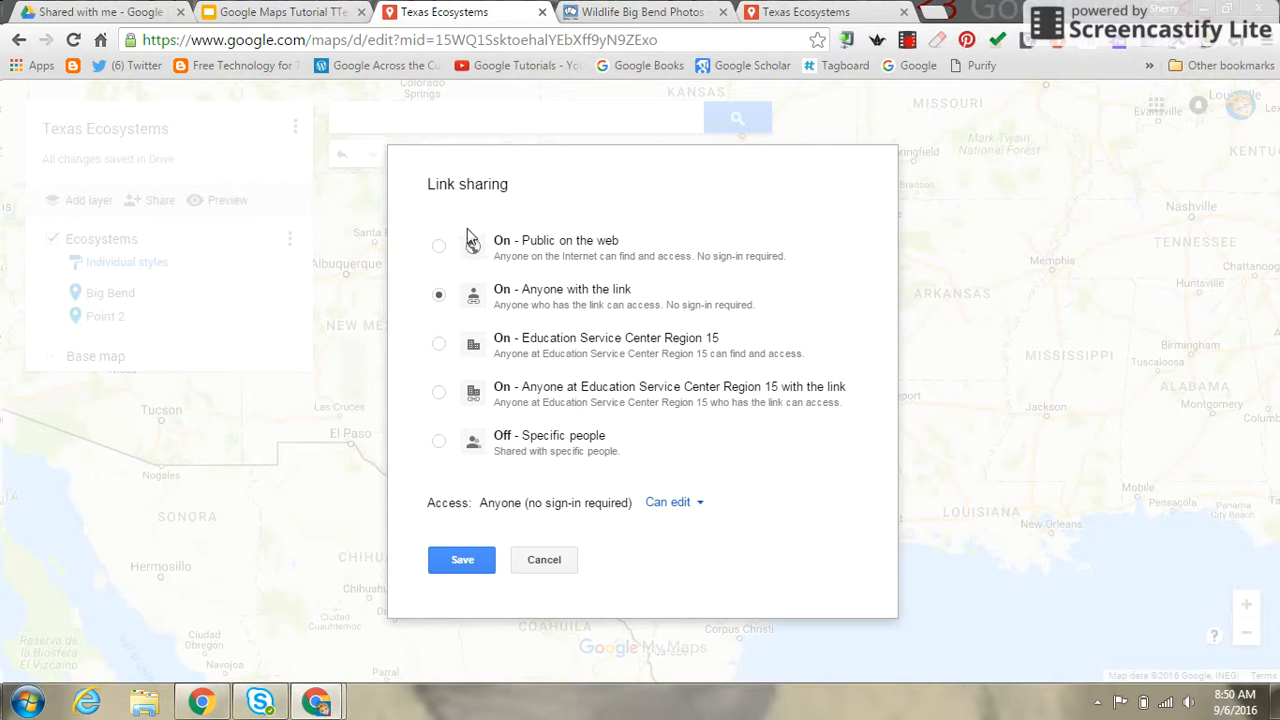
{"action": "left_click", "coordinate": [437, 246]}
{"action": "left_click", "coordinate": [474, 561]}
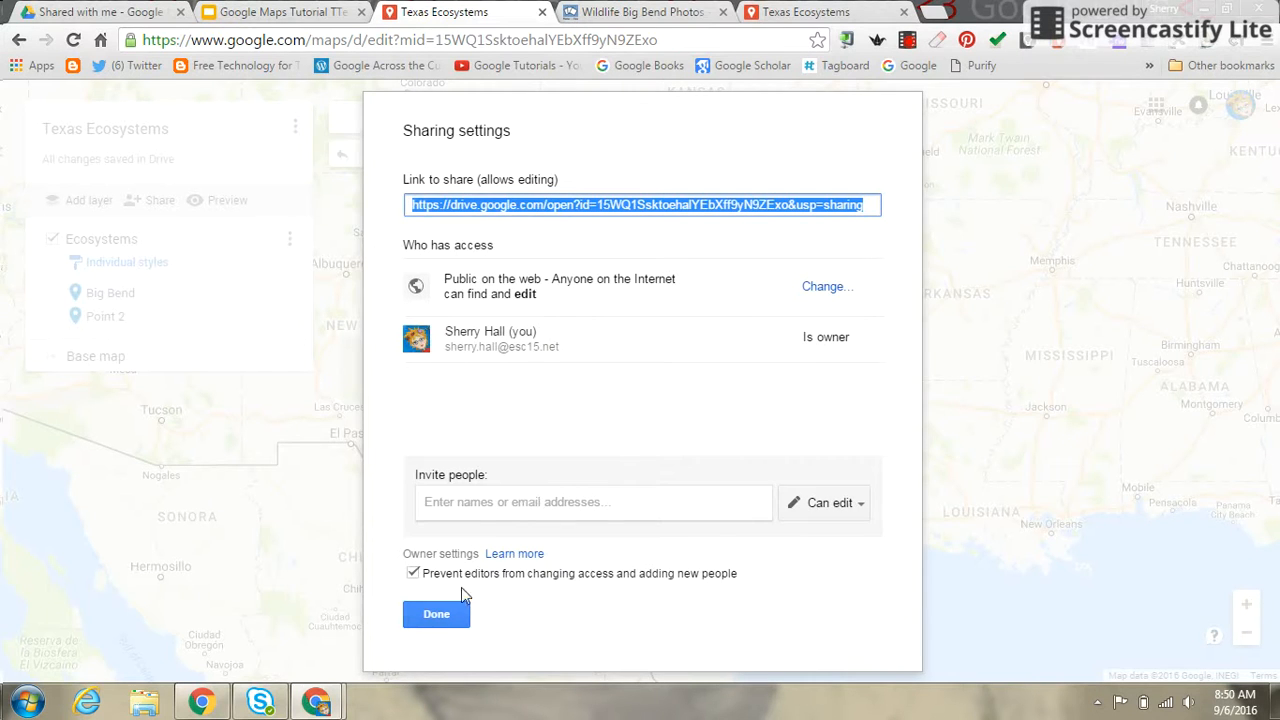
{"action": "left_click", "coordinate": [437, 615]}
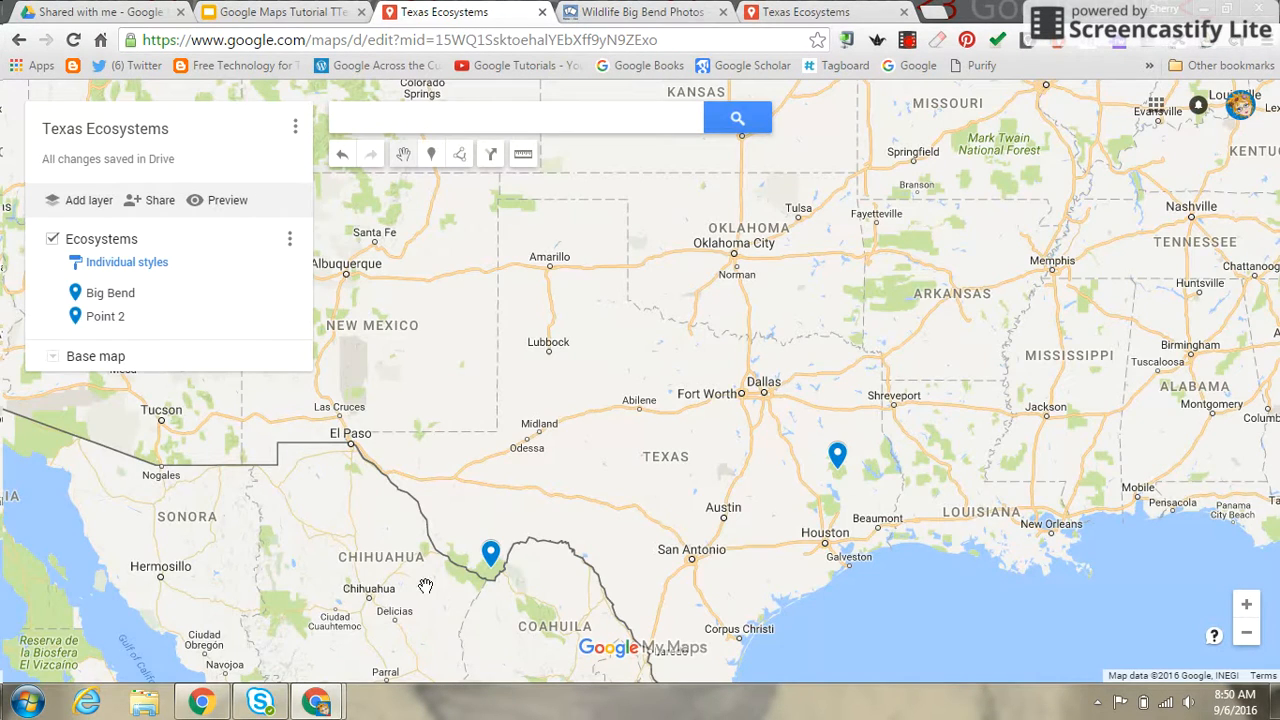
Step: Display the HTML code for embedding the Texas Ecosystems map on a website
{"action": "left_click", "coordinate": [295, 130]}
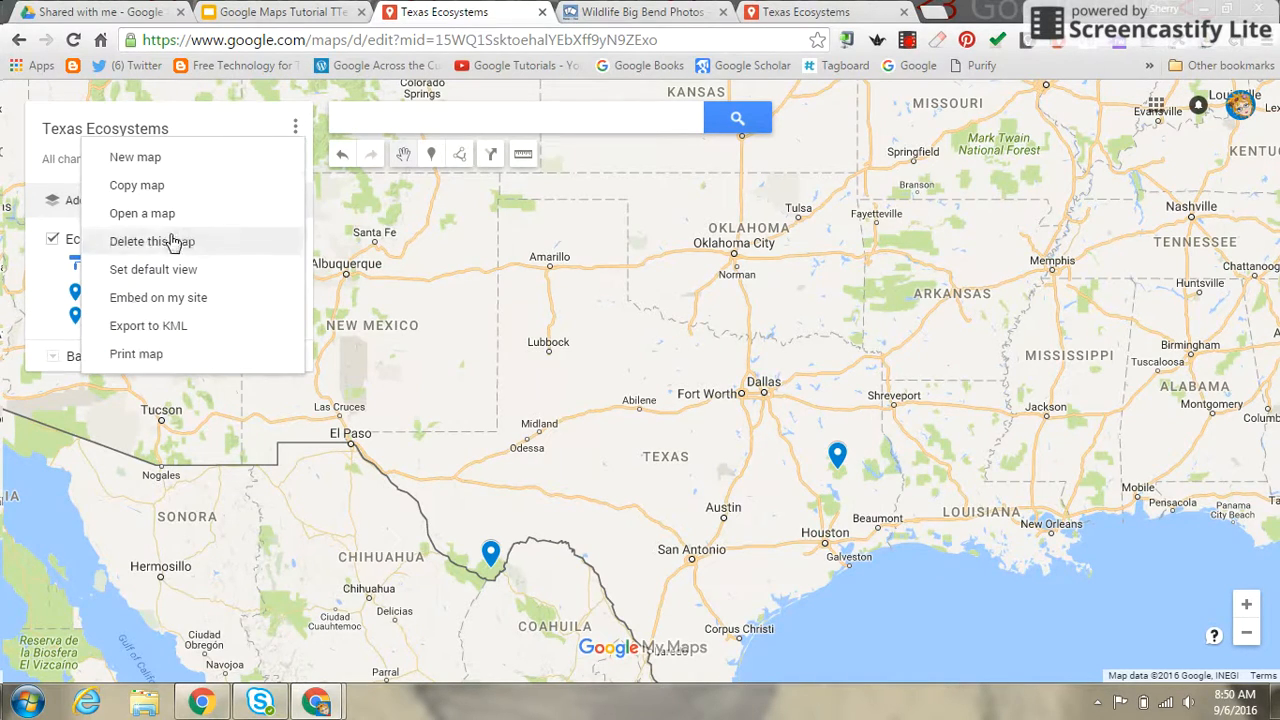
{"action": "left_click", "coordinate": [170, 309]}
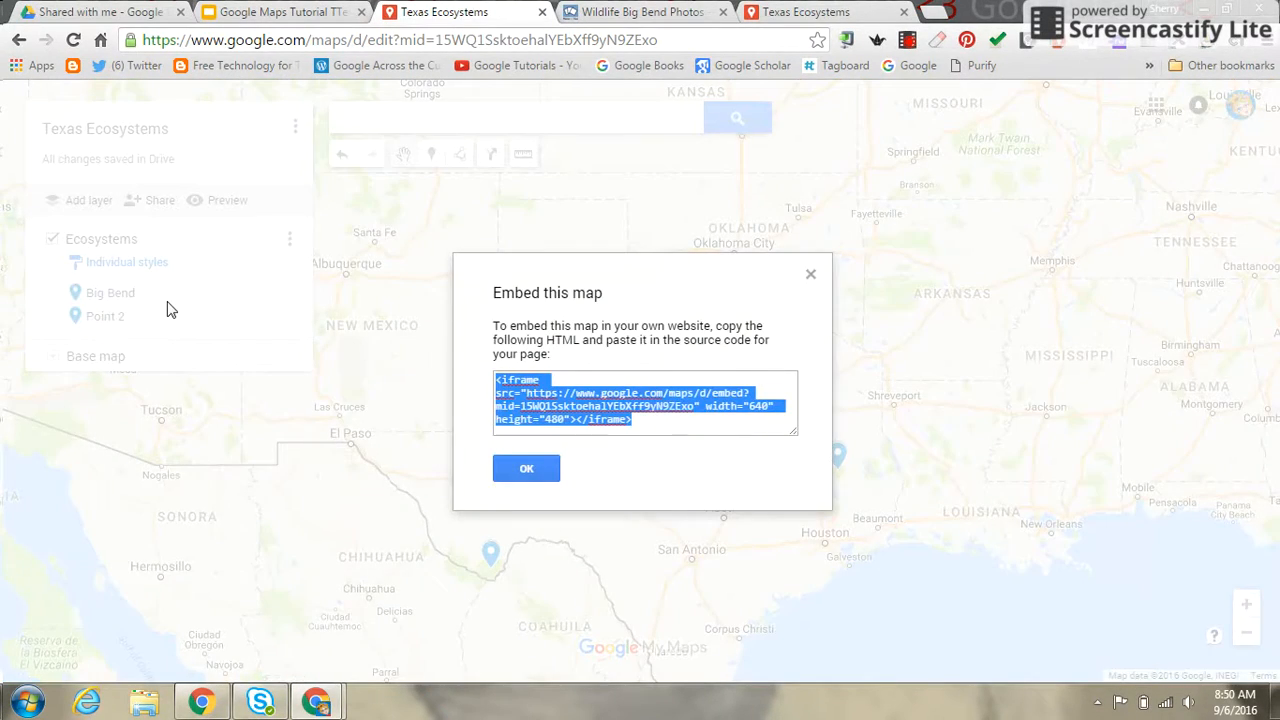